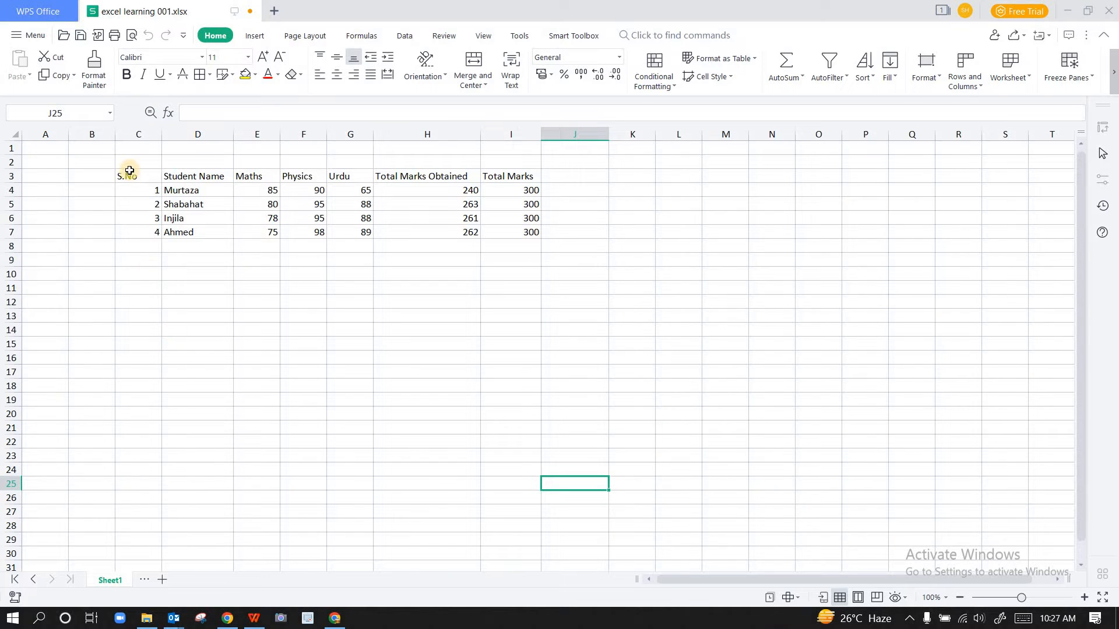
Step: Examine the marks table's column headers in row 3, from Student Name through the subjects to Total Marks
click(137, 189)
click(194, 179)
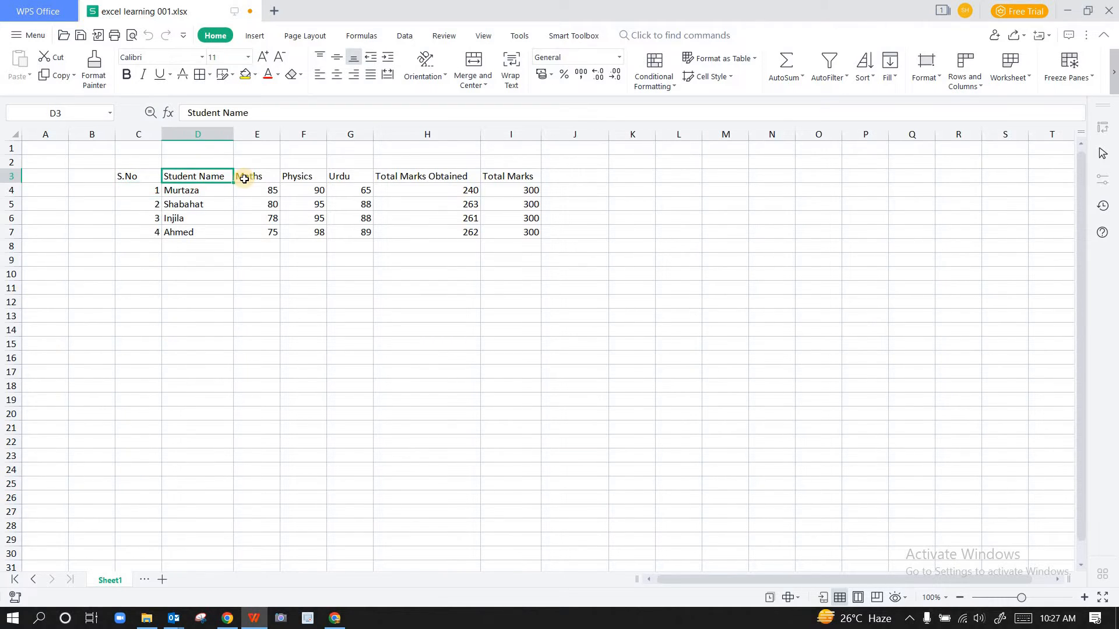
click(244, 179)
click(286, 180)
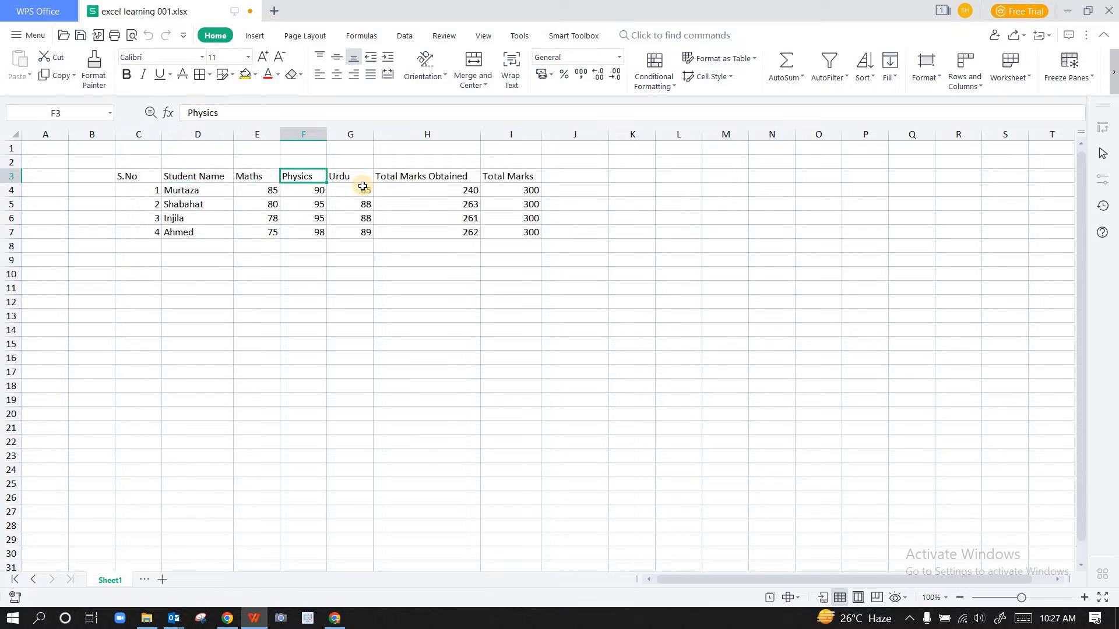
click(362, 186)
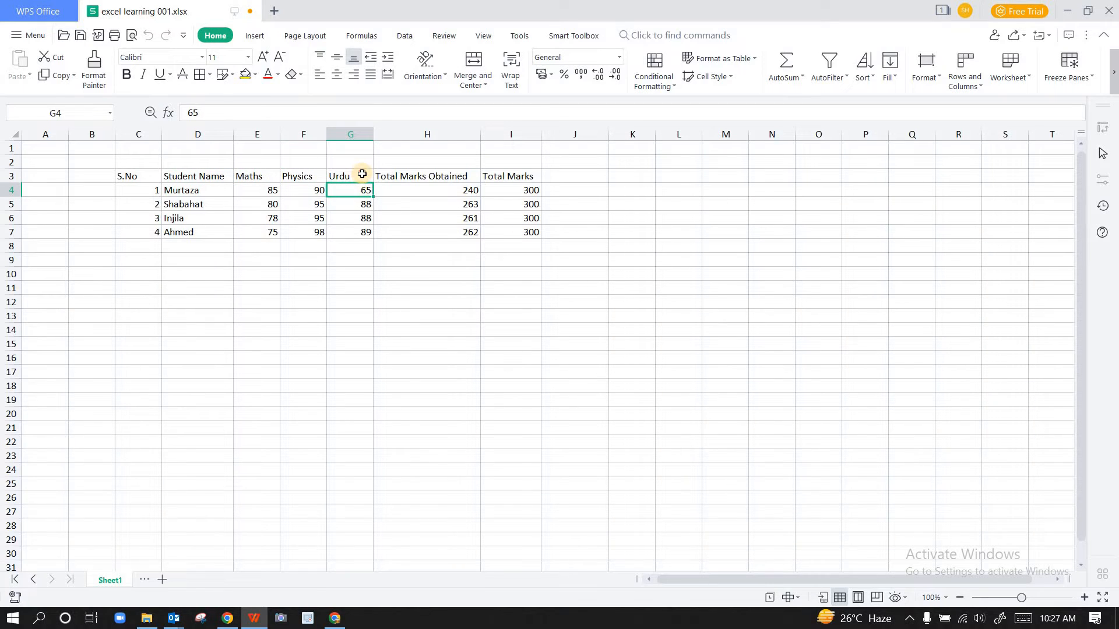
click(362, 173)
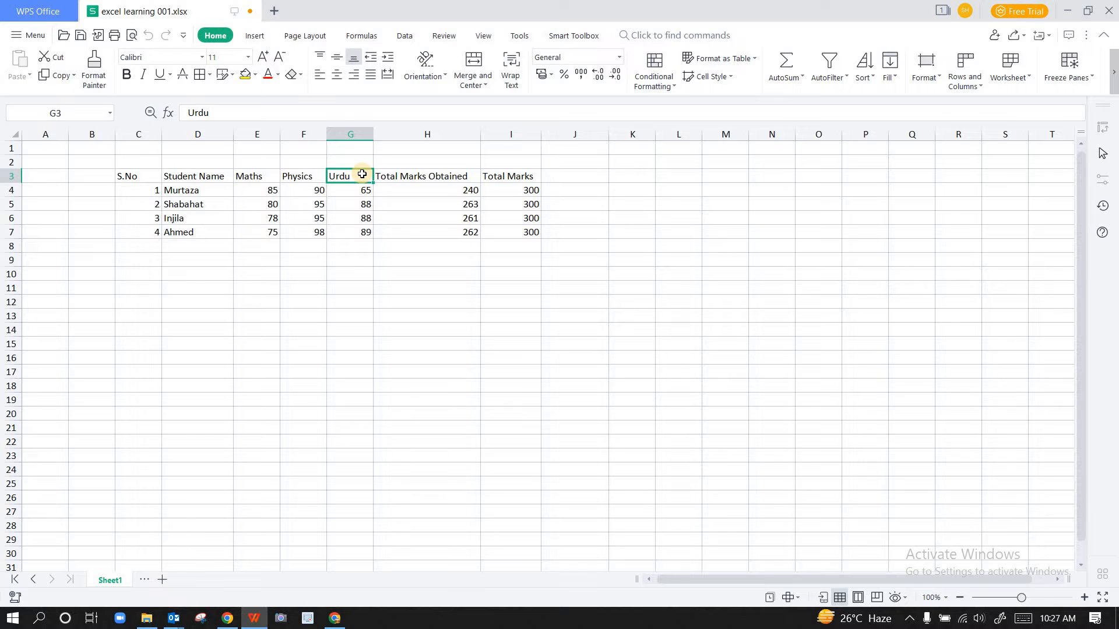
click(419, 180)
click(507, 180)
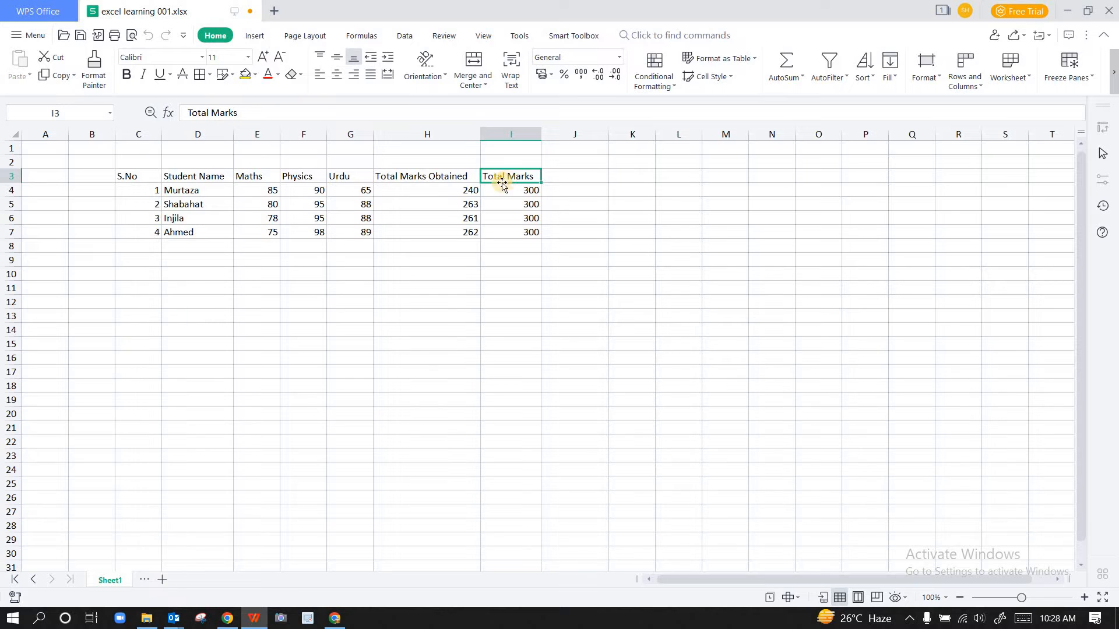
Step: Inspect the Total Marks Obtained formula in H4 and the Maths, Physics and Urdu marks it adds up in row 4
click(449, 193)
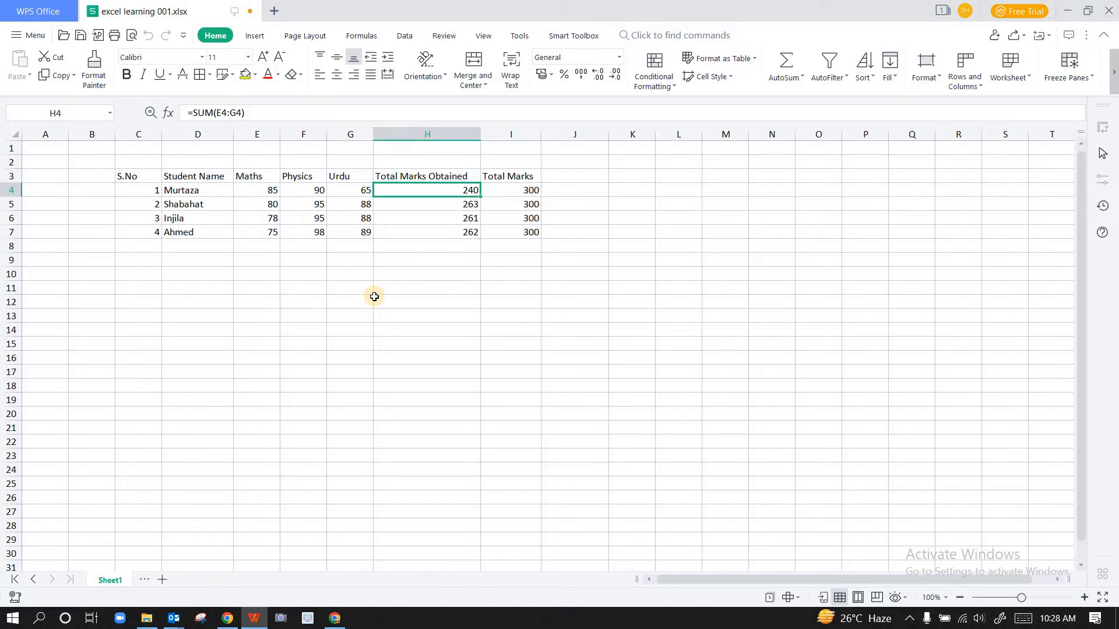
key(Left)
key(Left)
key(Left)
key(Left)
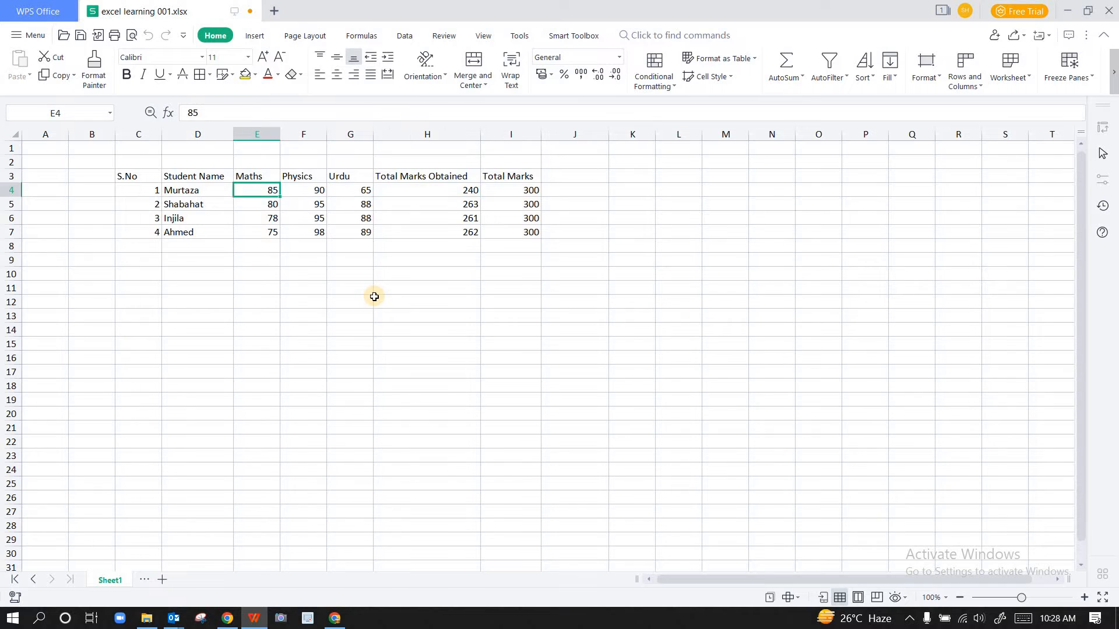
key(Right)
key(Right)
key(Right)
key(Right)
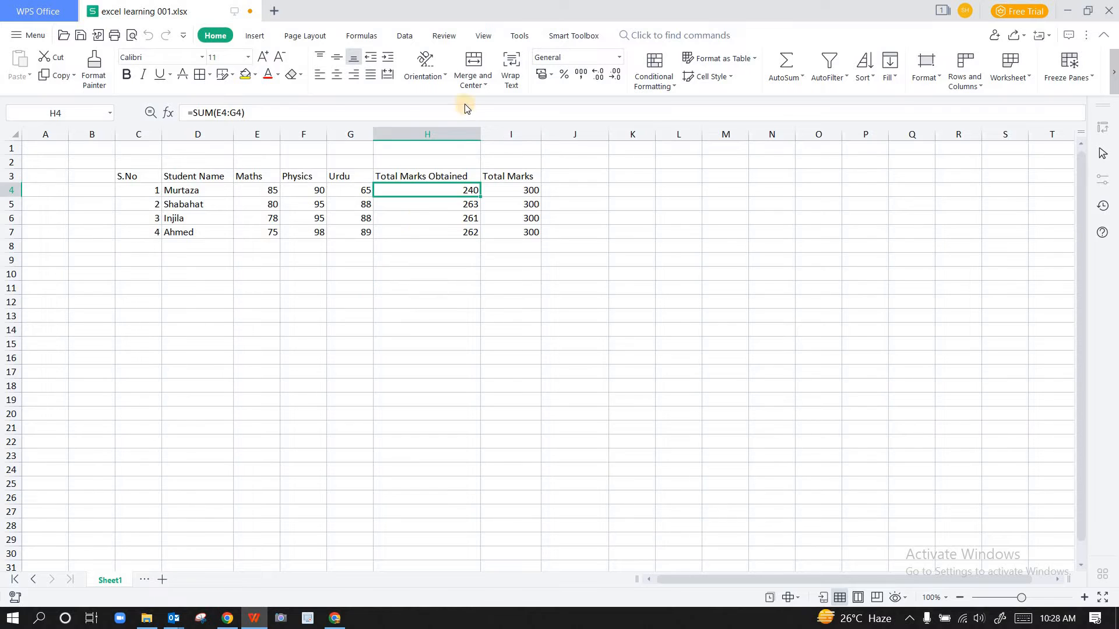
Step: Examine how the sheet is laid out by selecting columns H, A and B and individual cells along row 4
click(443, 134)
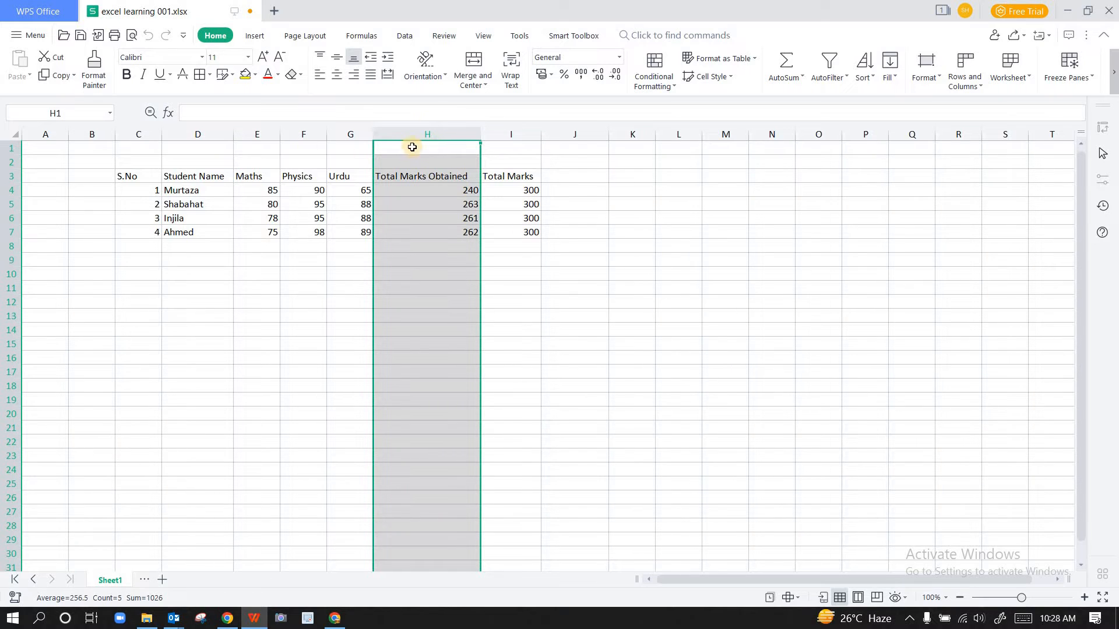
click(43, 134)
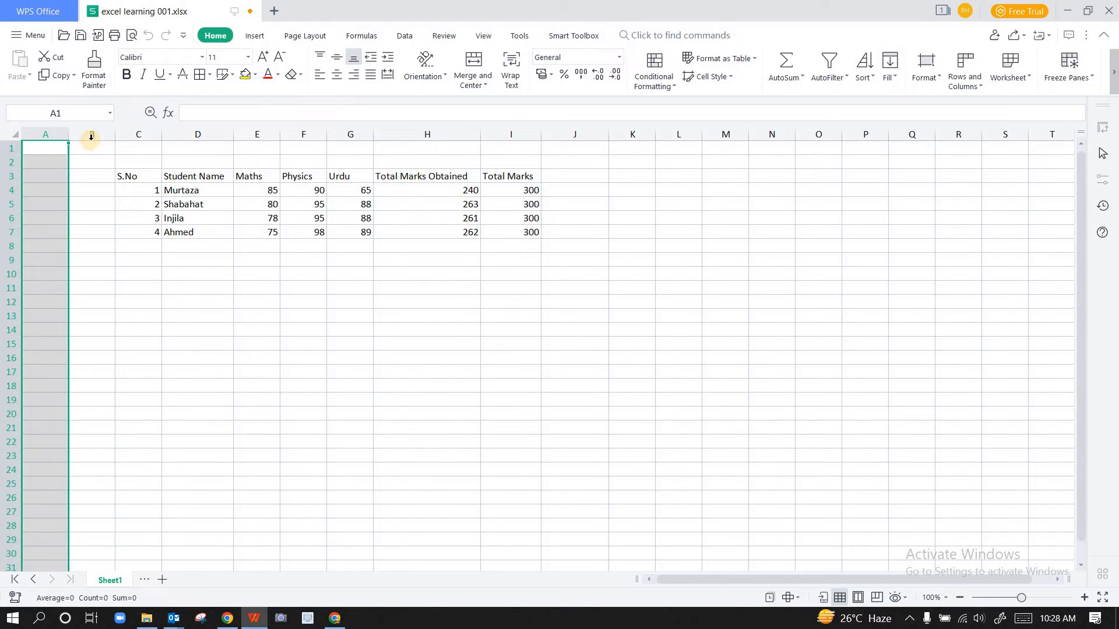
click(90, 136)
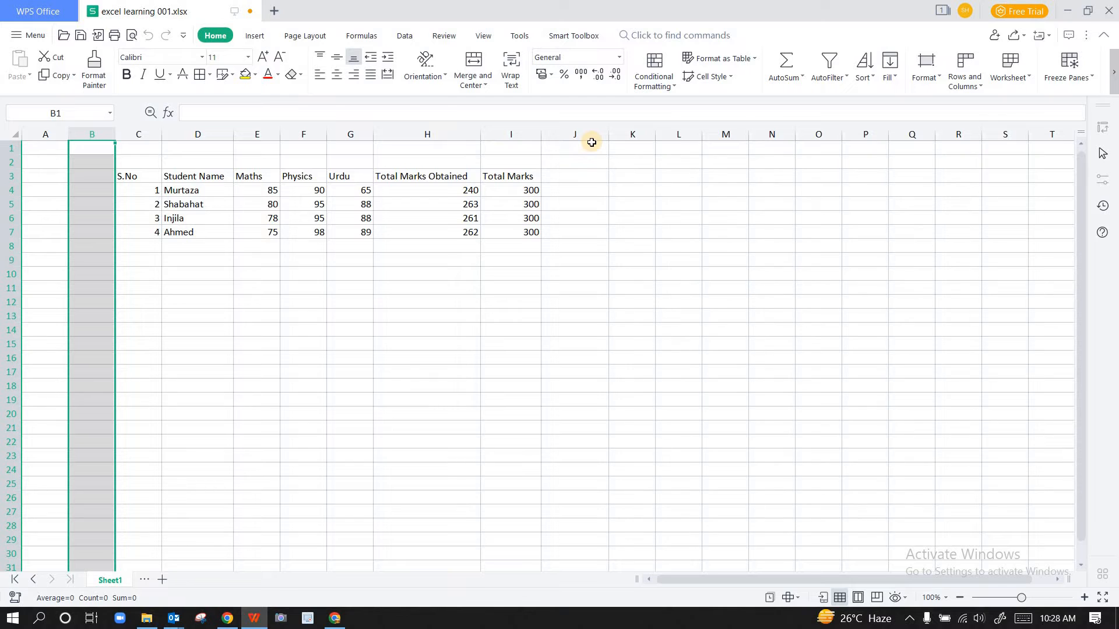
click(442, 132)
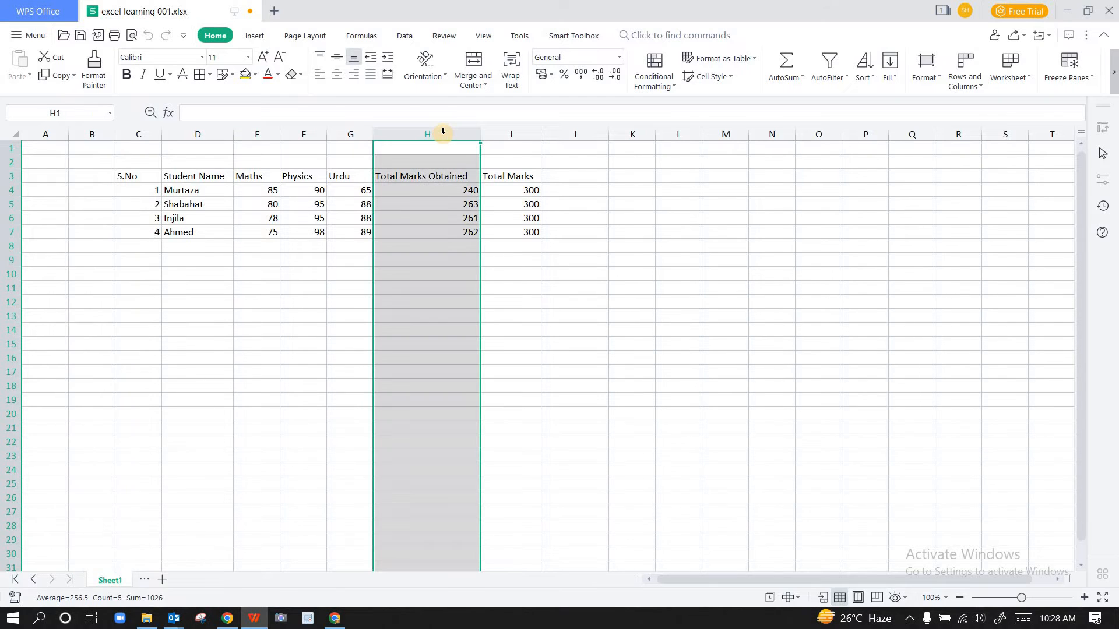
click(440, 188)
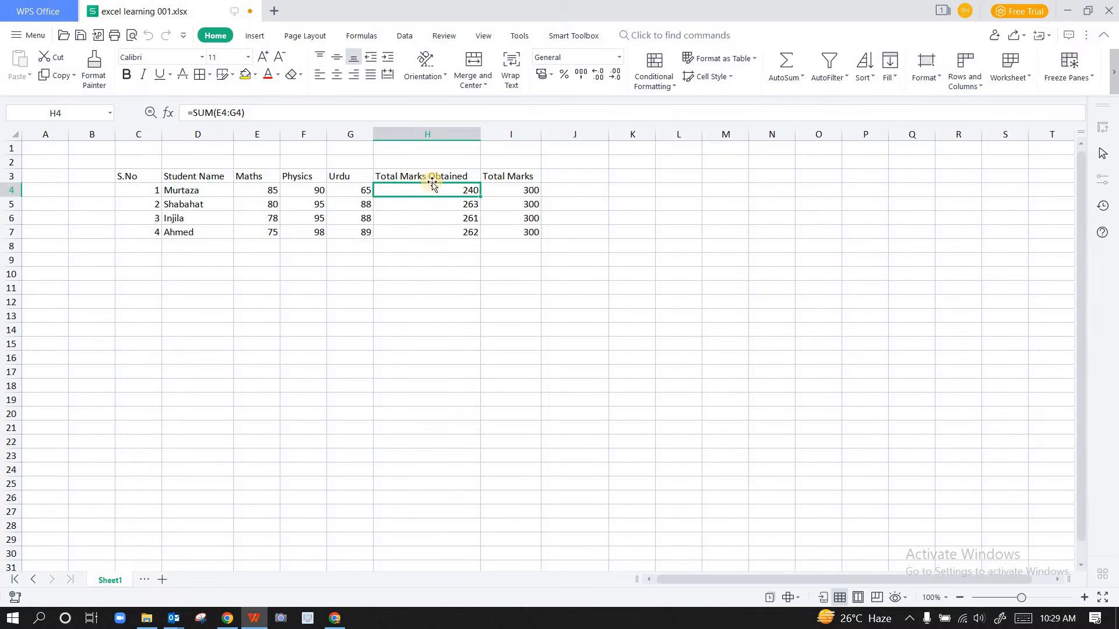
click(537, 188)
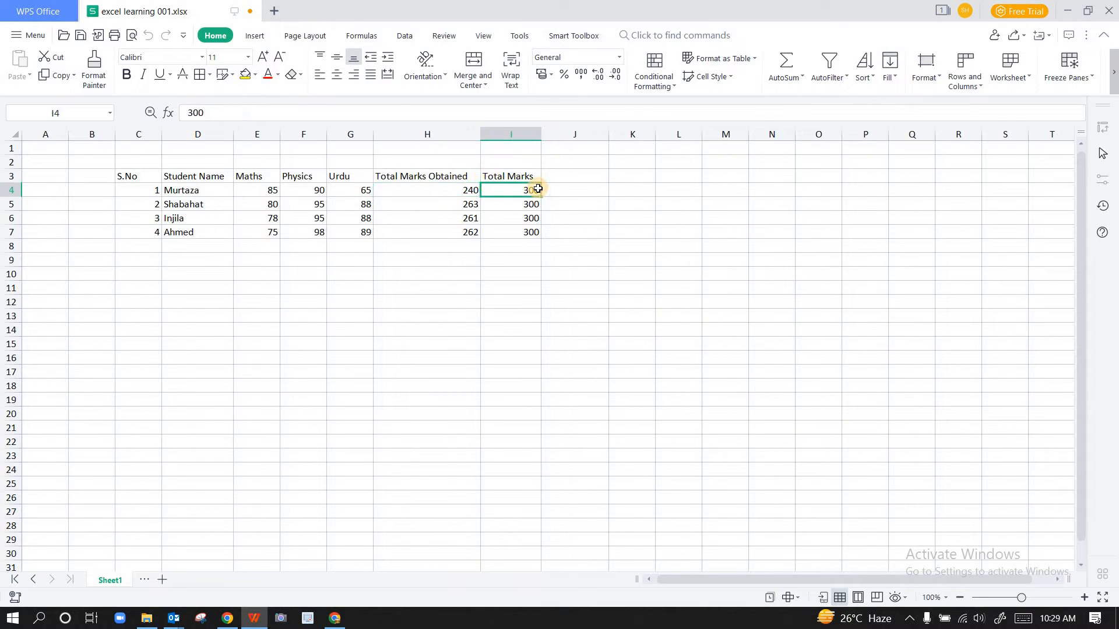
click(588, 188)
click(621, 189)
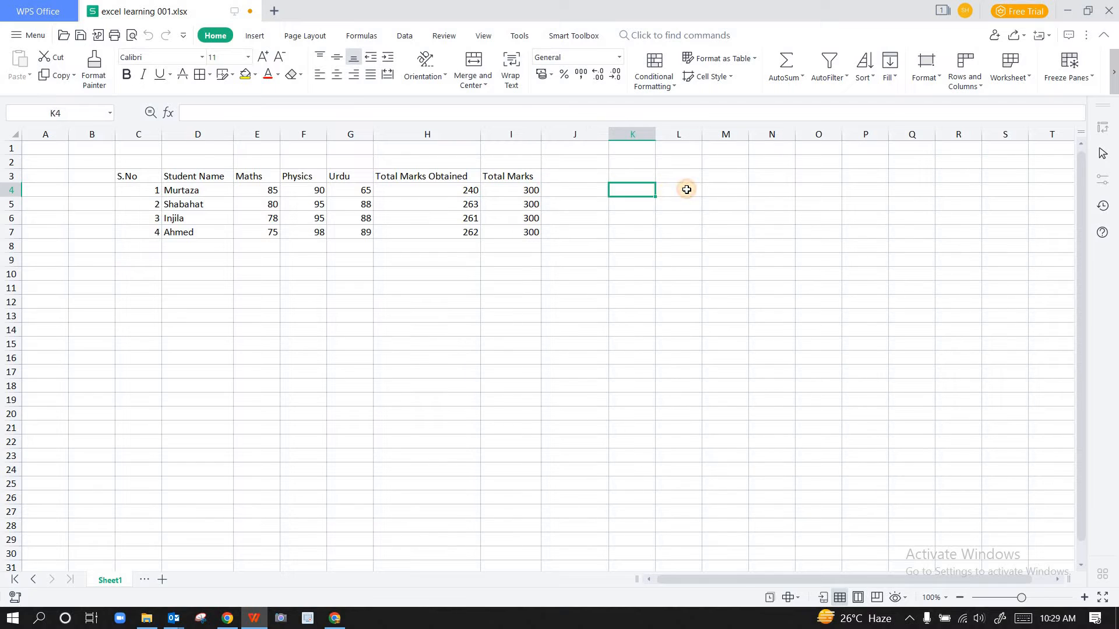
click(685, 189)
click(736, 184)
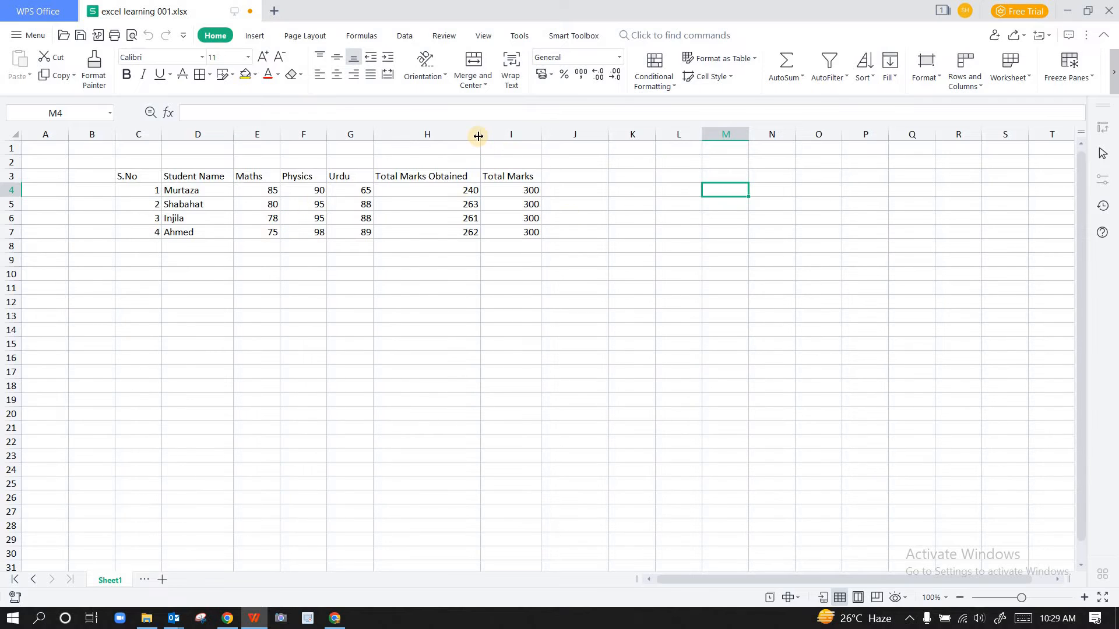
Step: Narrow the Total Marks Obtained column and widen it again so that its full header fits
drag(478, 136, 433, 136)
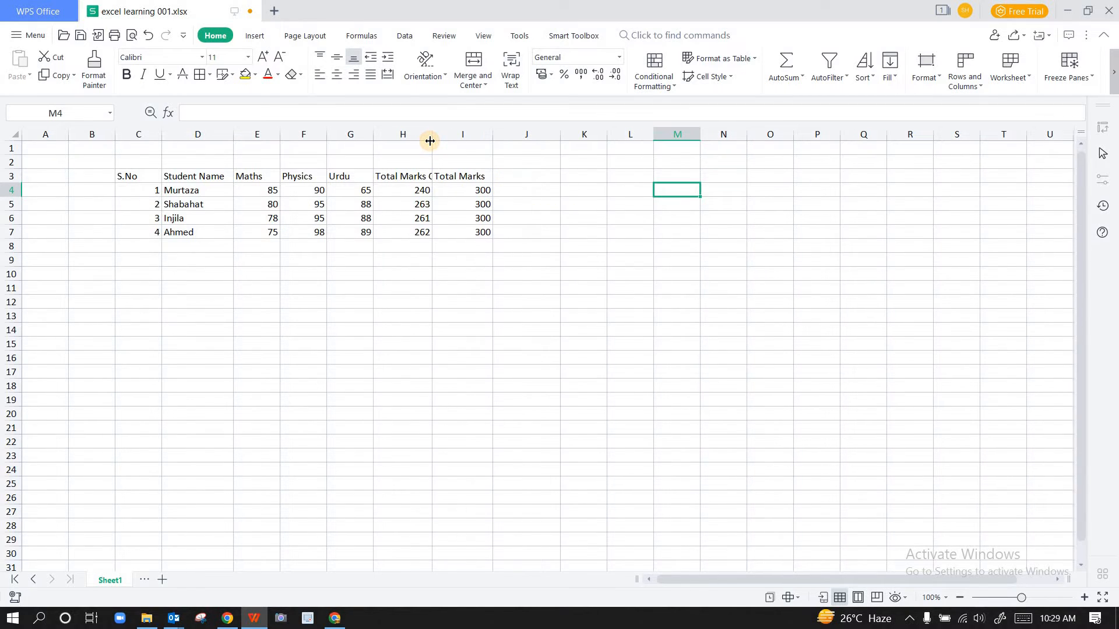
click(394, 187)
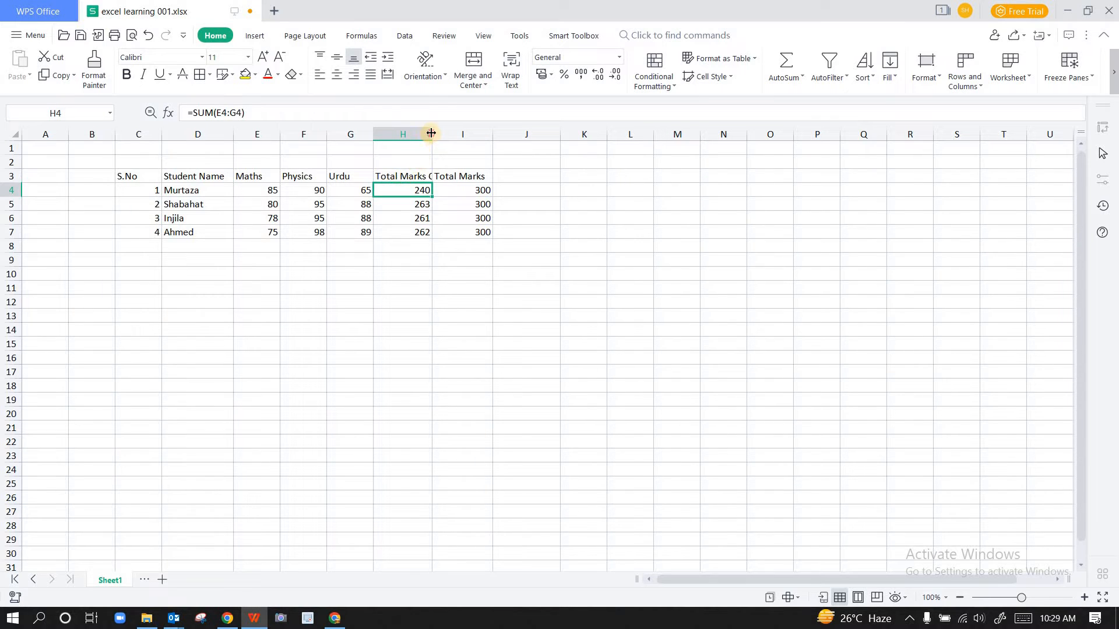
drag(431, 135, 475, 142)
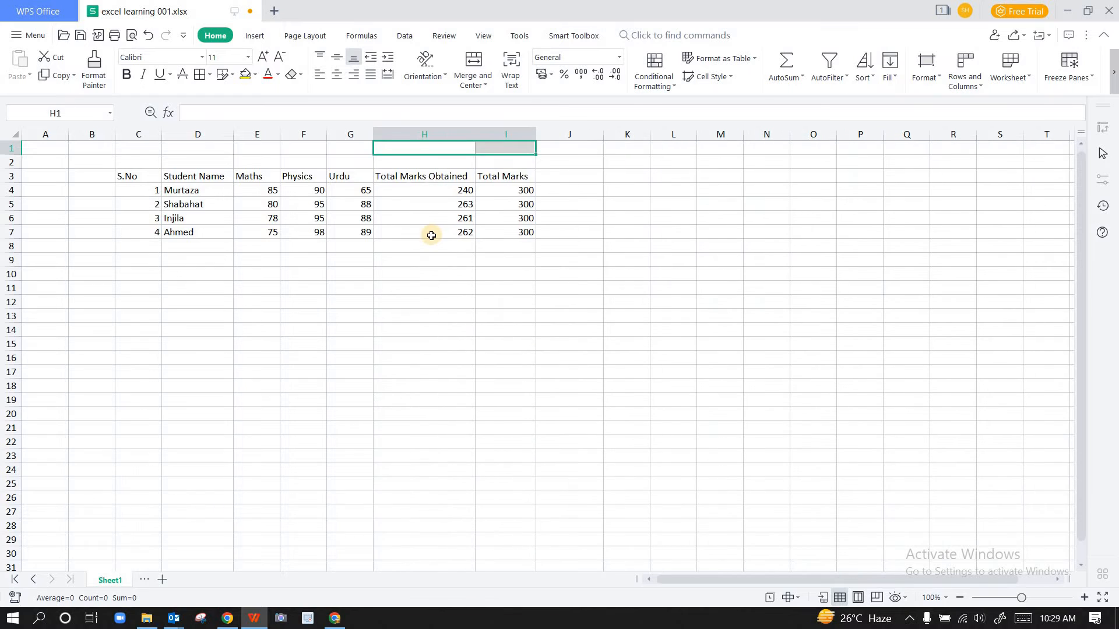
Step: Review the total formula in H4 against the three subject marks in E4:G4
click(432, 235)
click(428, 187)
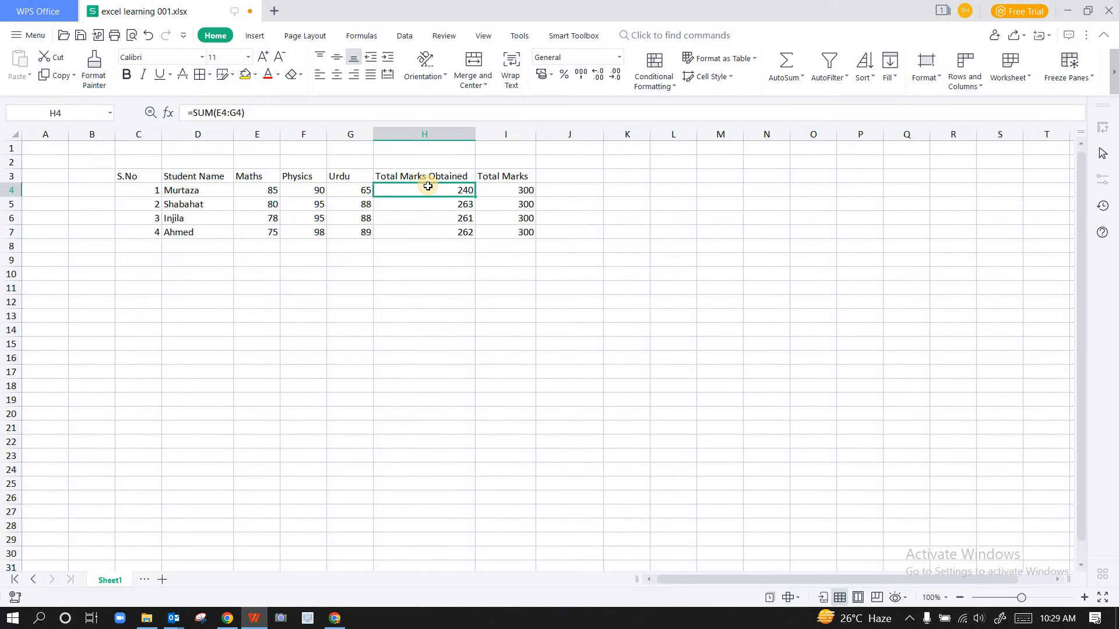
click(574, 192)
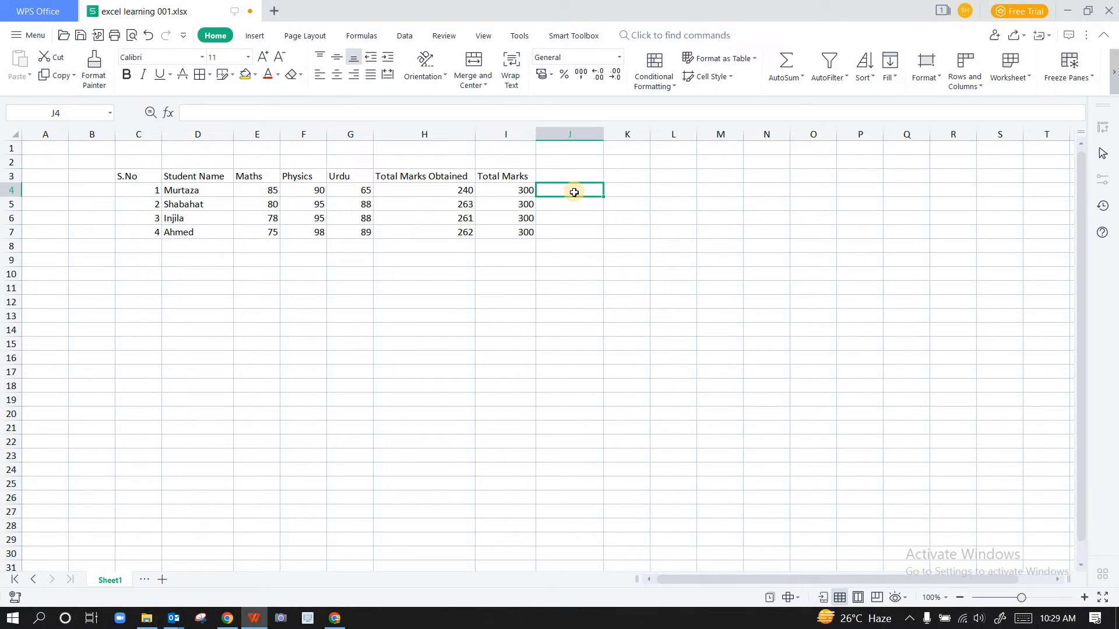
click(429, 192)
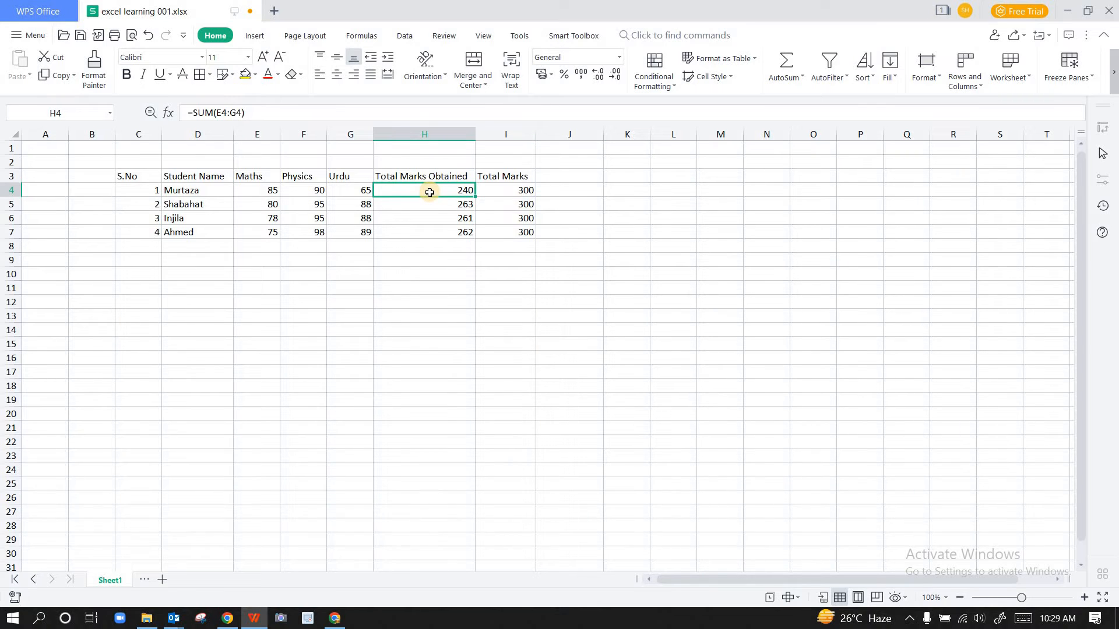
key(Left)
key(Left)
key(Left)
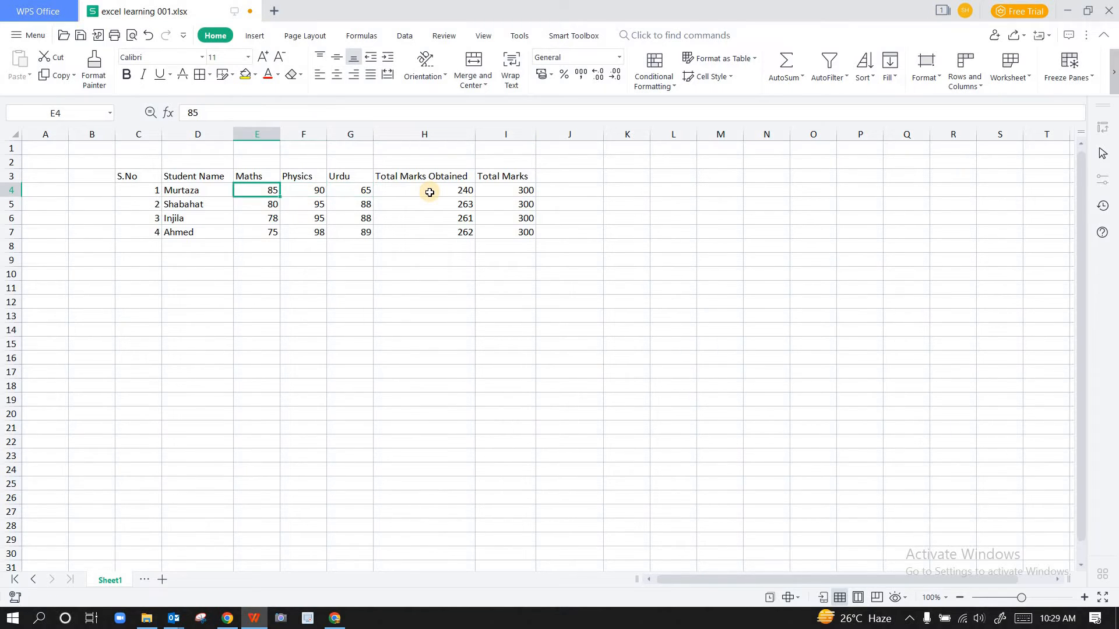
key(shift+Right)
key(shift+Right)
key(Right)
key(Right)
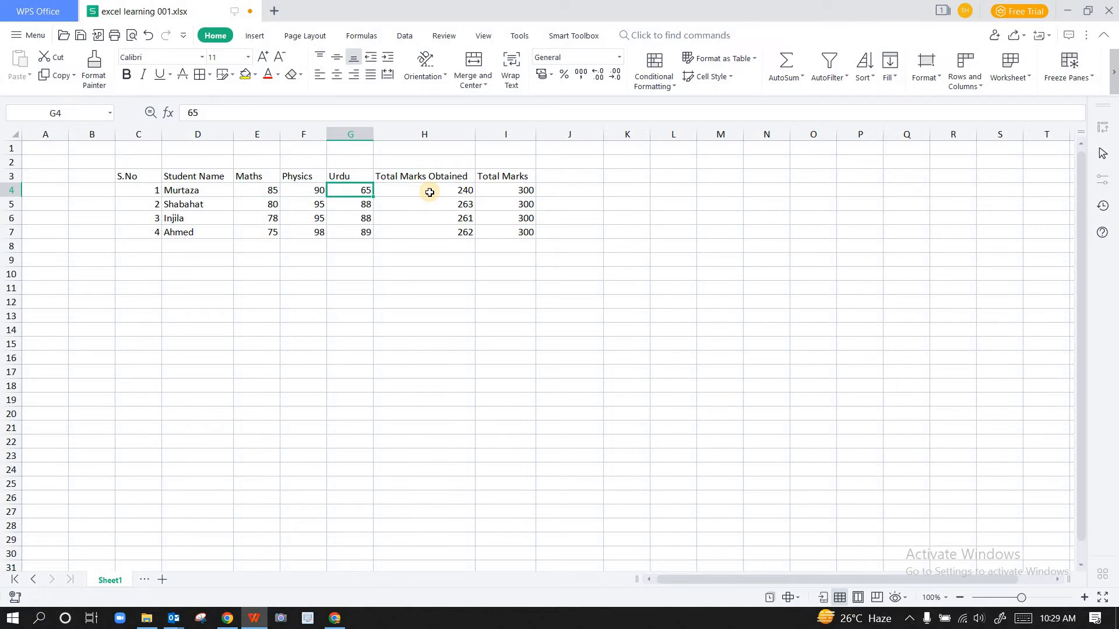
Step: Clear the Total Marks Obtained values for all four students in H4:H7
key(Right)
key(shift+Down)
key(shift+Down)
key(shift+Down)
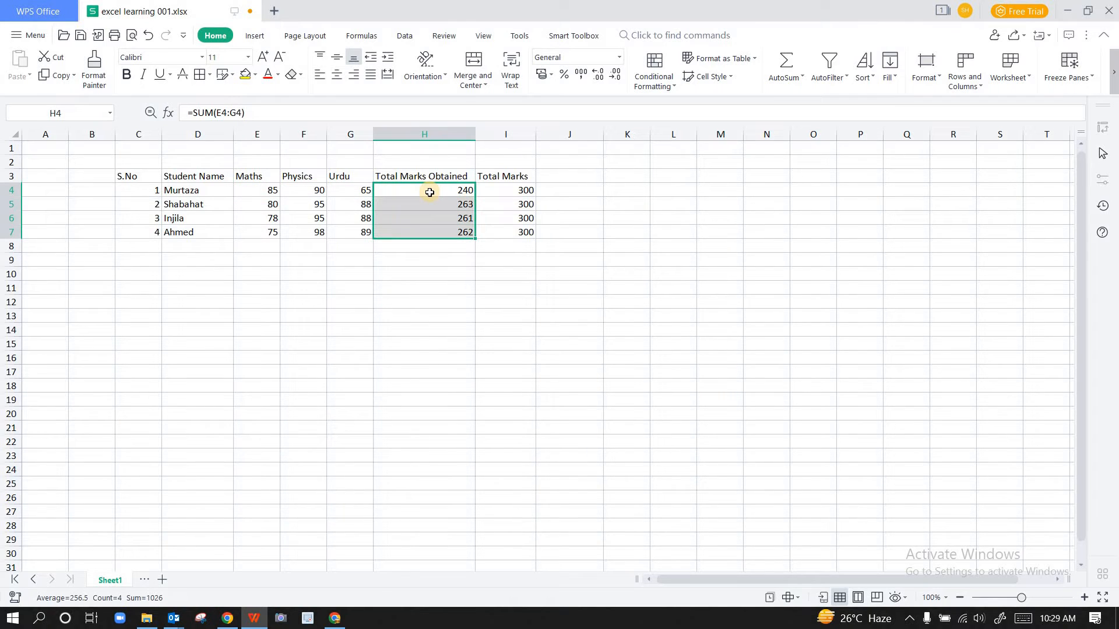
key(Delete)
key(Down)
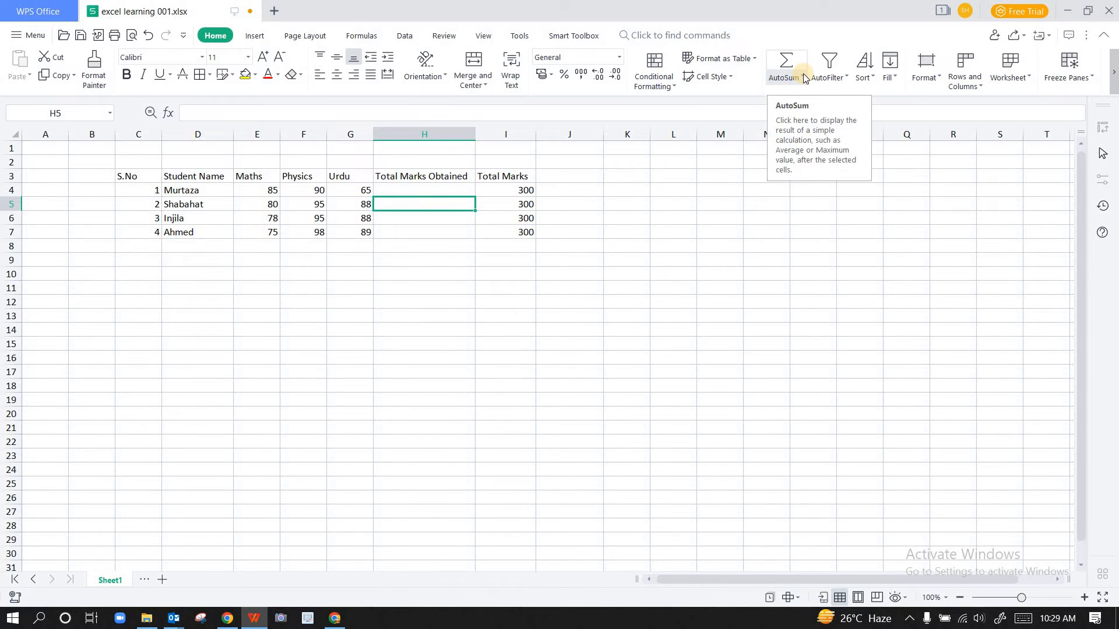
Step: Enter the formula +G4+F4+E4 in H4 to total the first student's Urdu, Physics and Maths marks
click(732, 165)
key(Left)
key(Left)
key(Left)
key(Left)
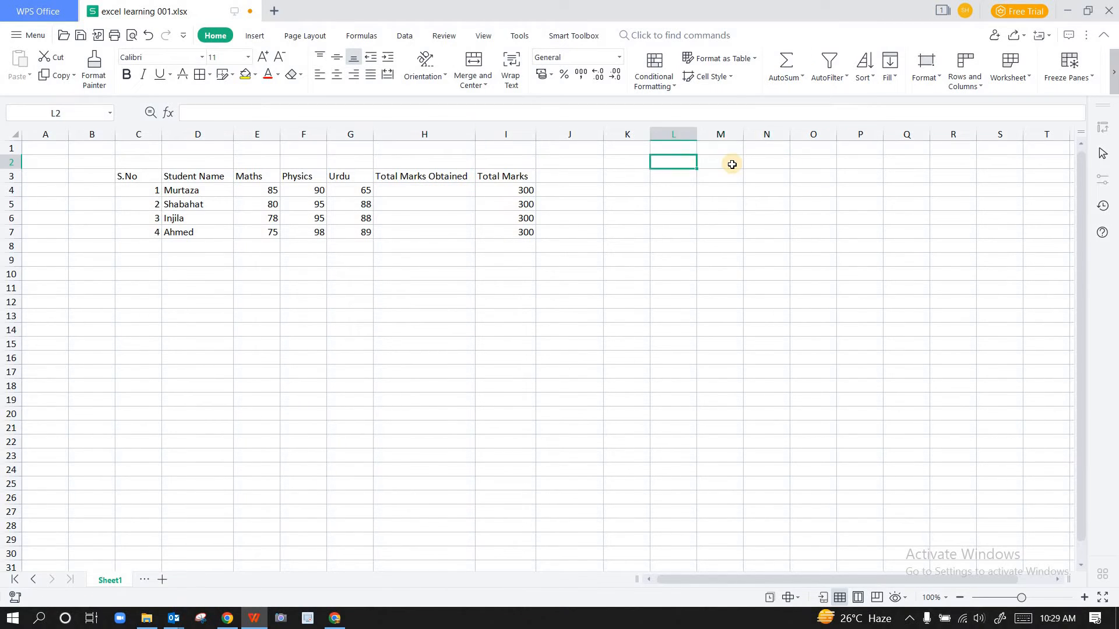
key(Down)
key(Down)
key(Left)
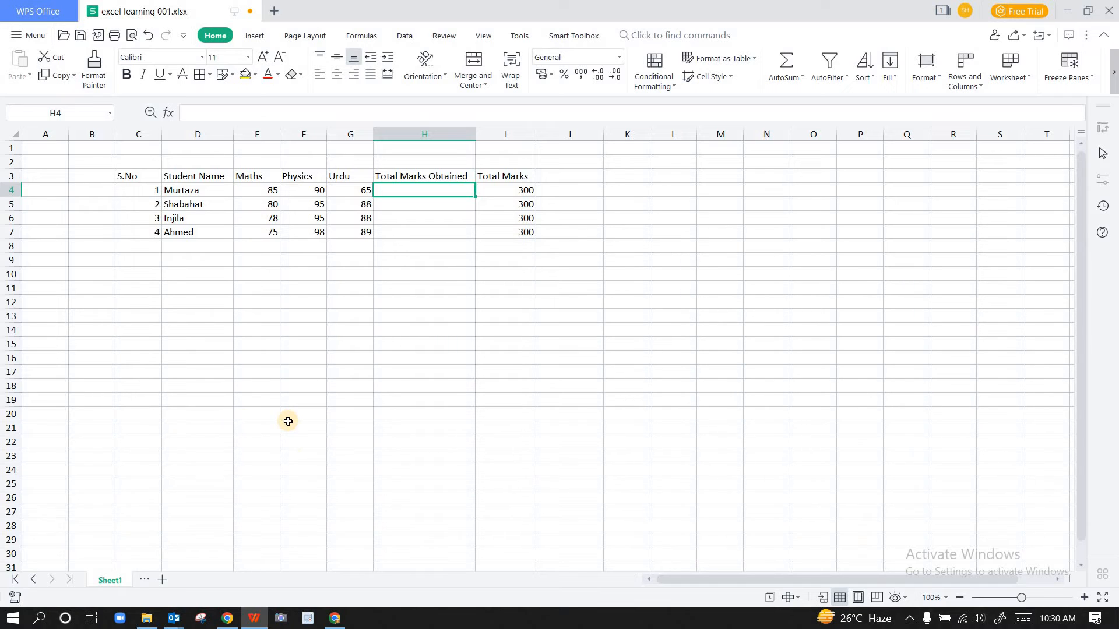
text(+)
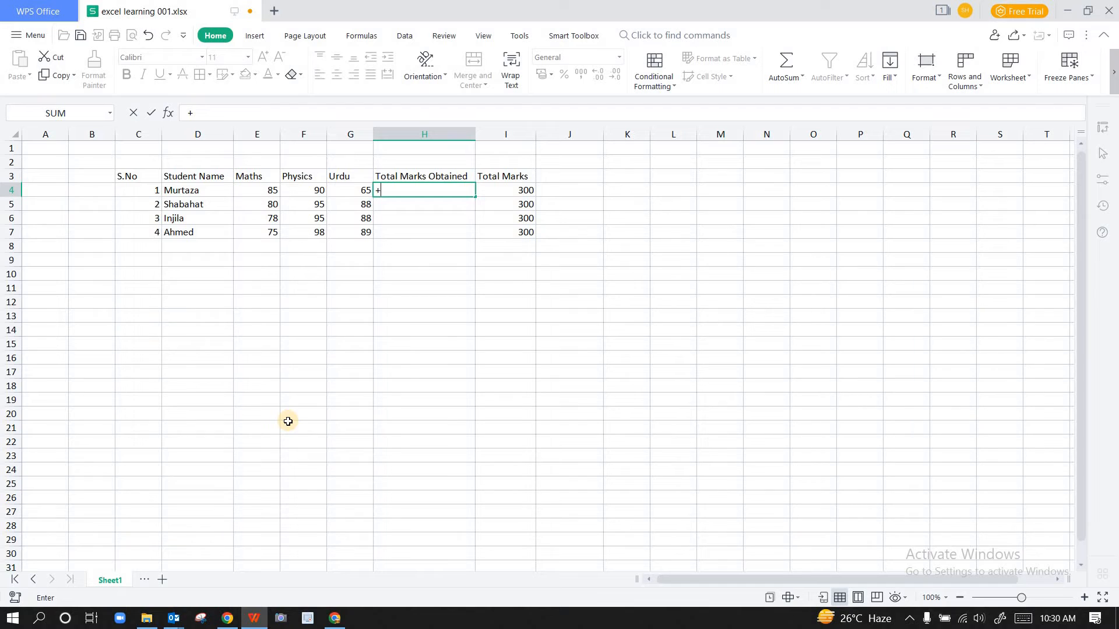
key(Left)
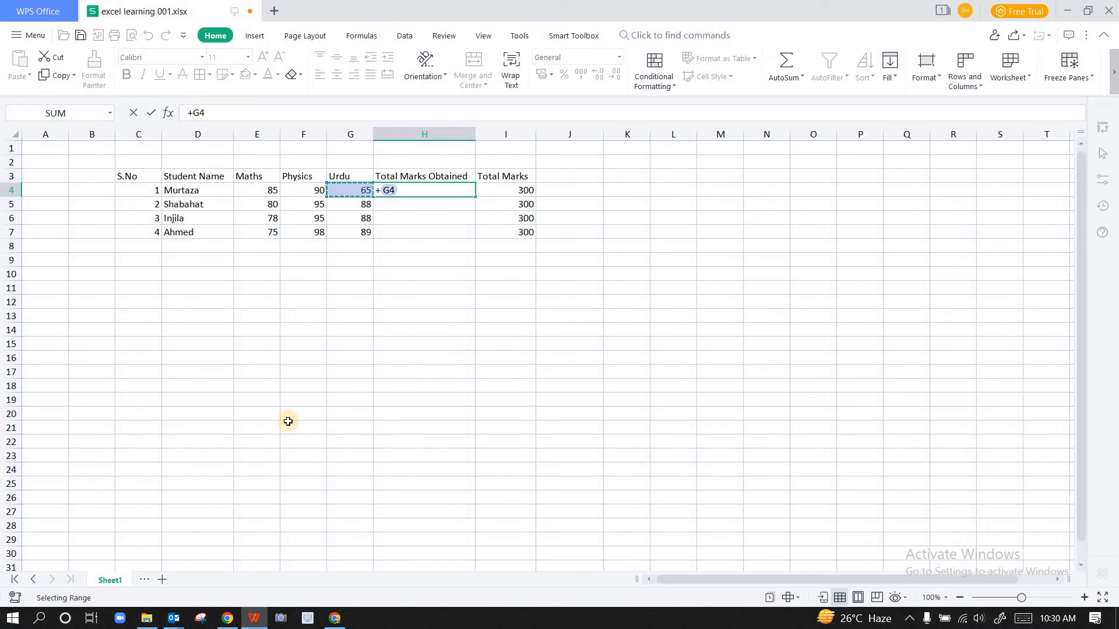
text(+)
key(Left)
key(Left)
text(+)
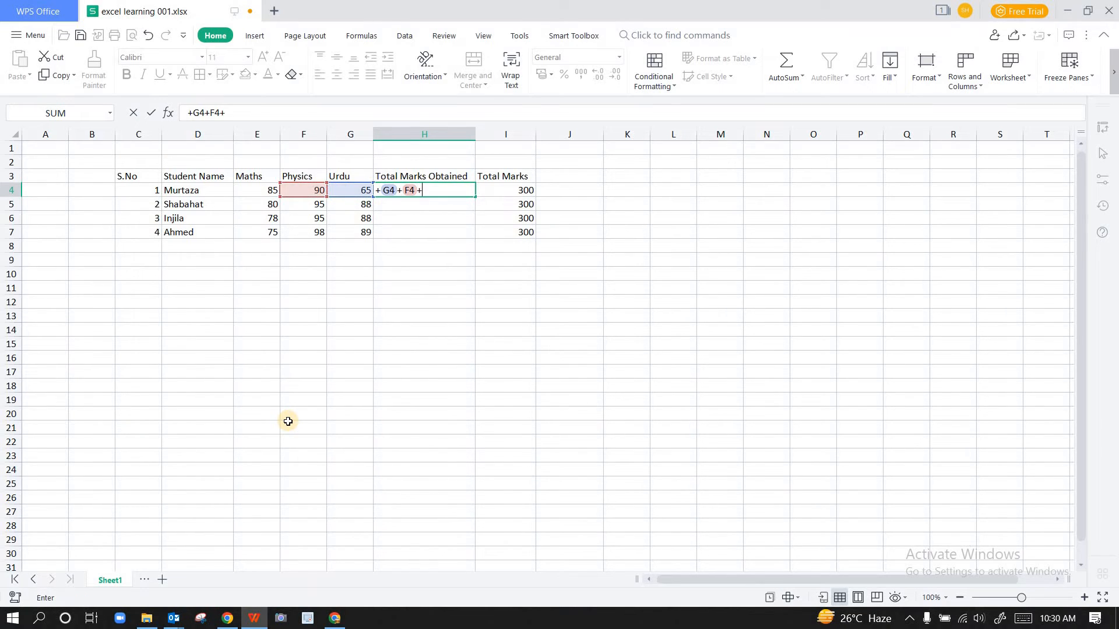
key(Left)
key(Left)
key(Left)
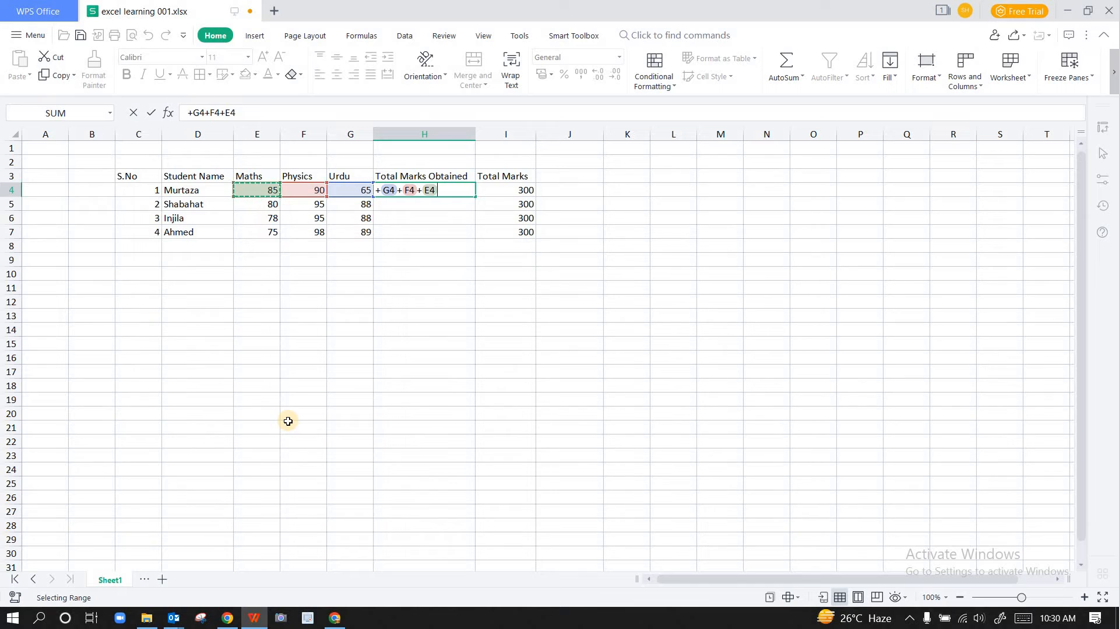
key(ctrl+Return)
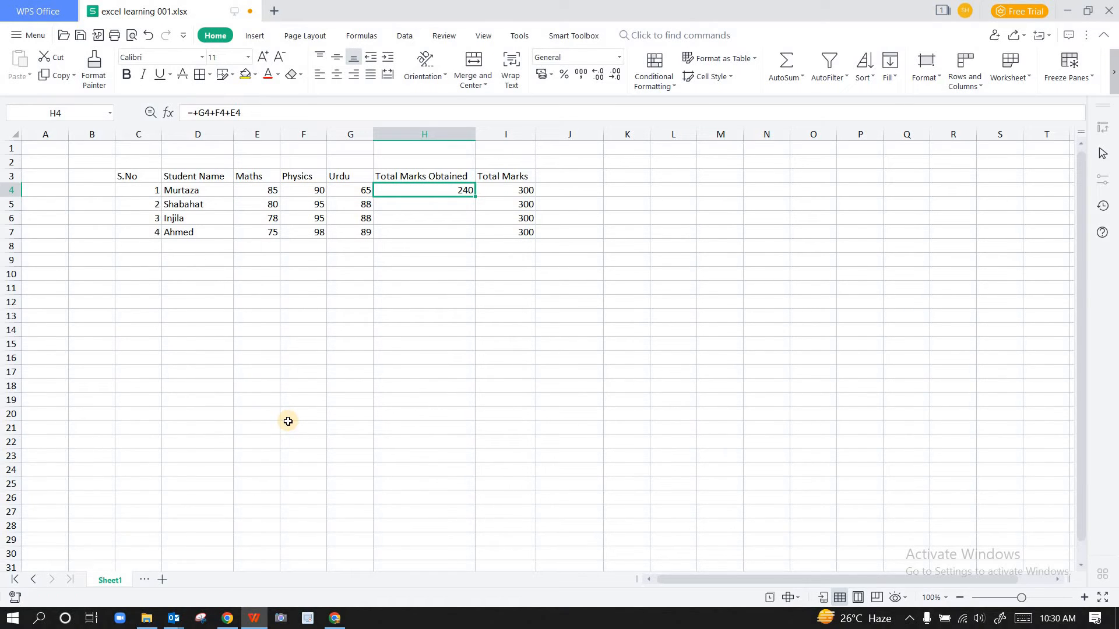
Step: Check the remaining Total Marks Obtained cells H5:H7 and the addition formula in H4
key(Down)
key(Down)
key(Down)
key(Down)
key(Up)
key(Up)
key(Up)
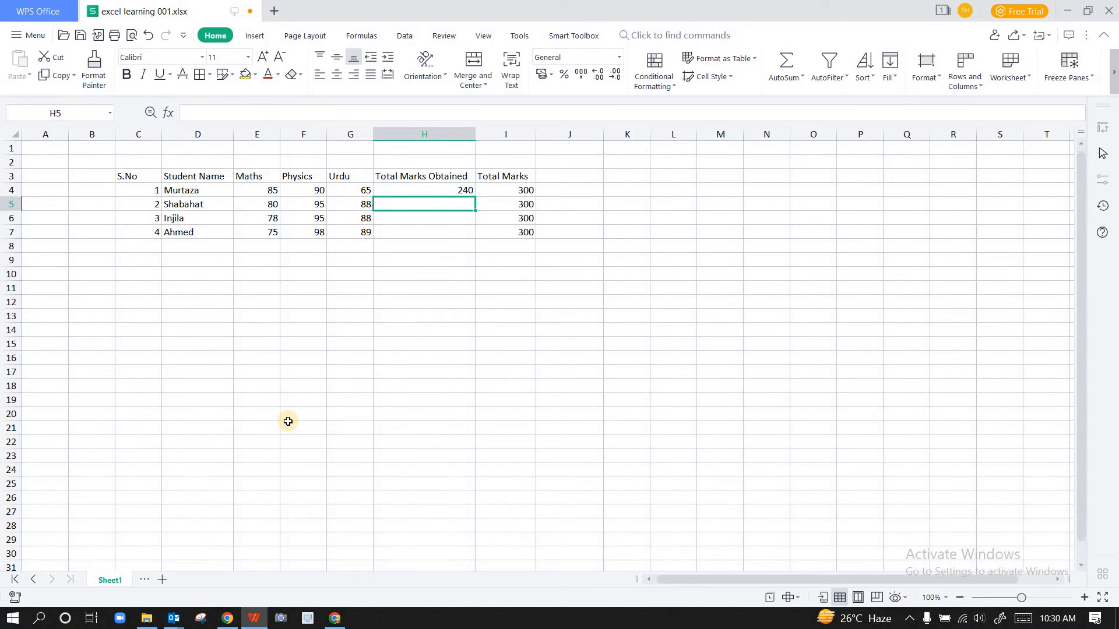
key(Down)
key(Down)
key(Up)
key(Up)
key(Up)
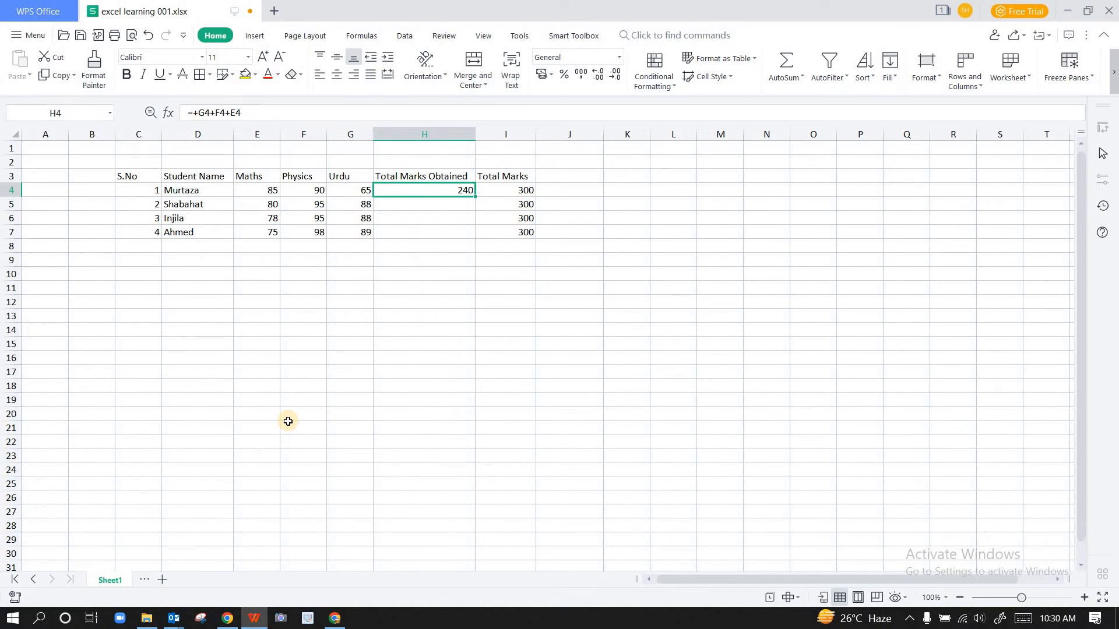
Step: Copy the addition formula from H4 and paste it over H4:H7 for all four students' Total Marks Obtained
right_click(445, 192)
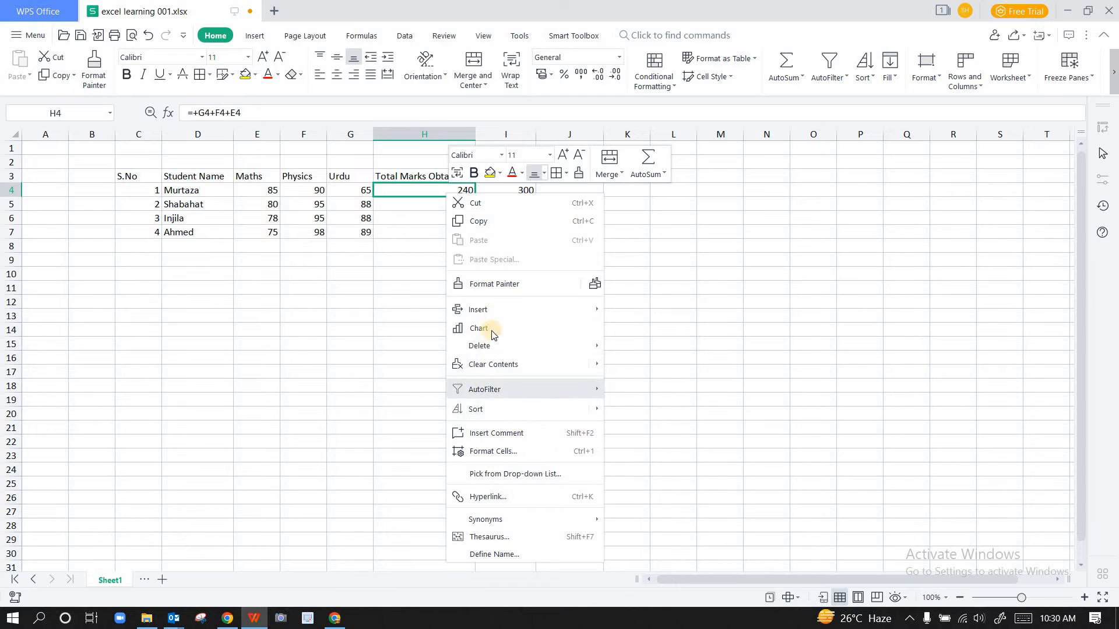
click(420, 190)
right_click(419, 190)
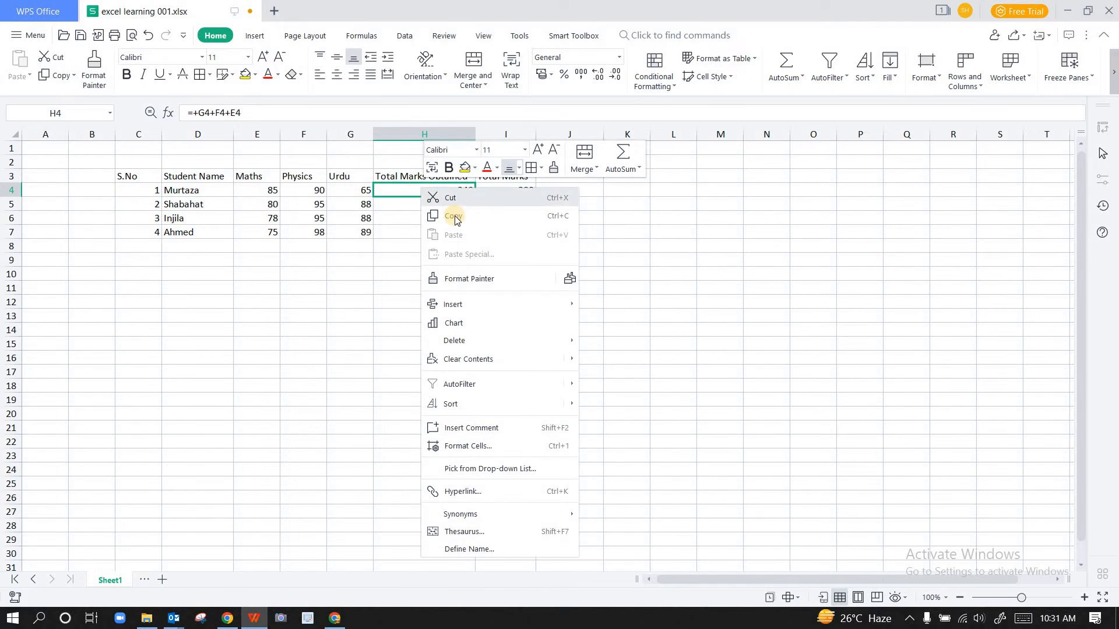
click(450, 212)
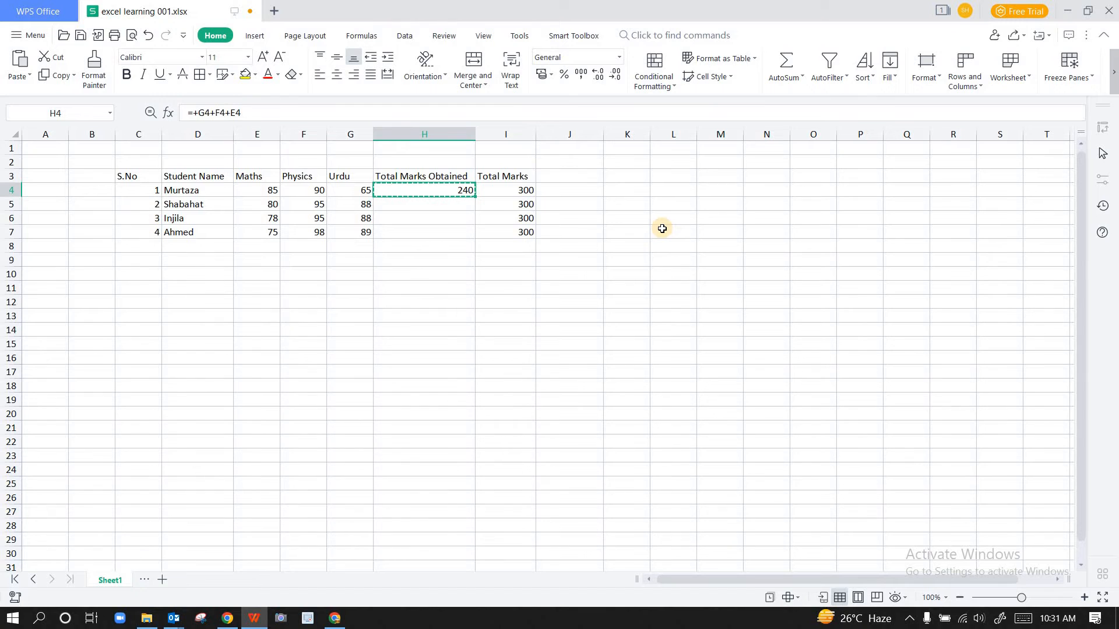
key(shift+Down)
key(shift+Down)
key(shift+Down)
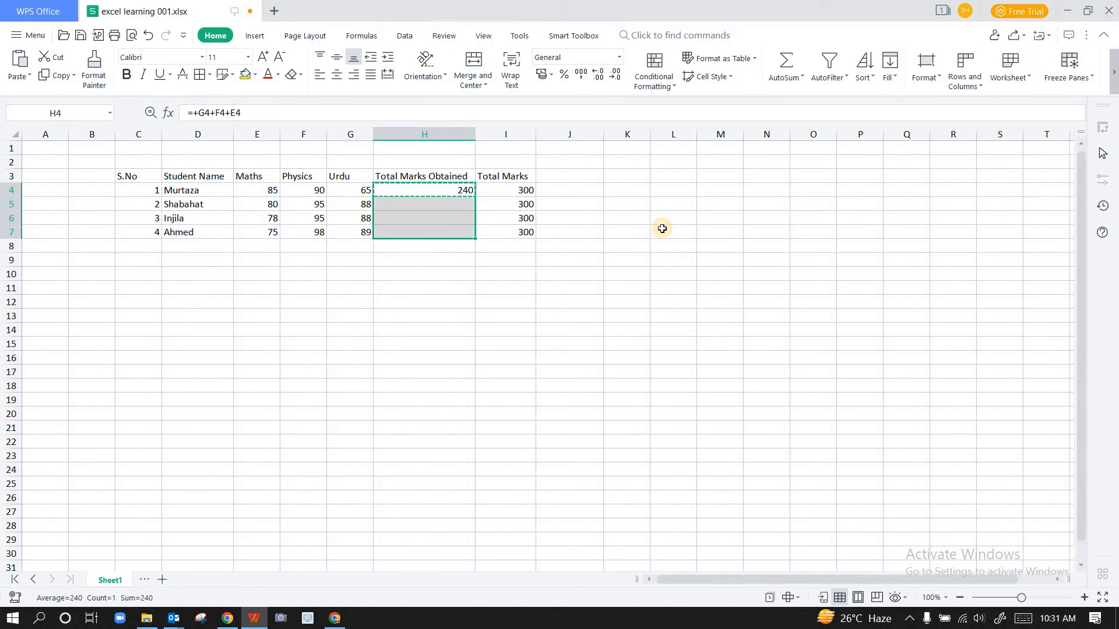
right_click(447, 221)
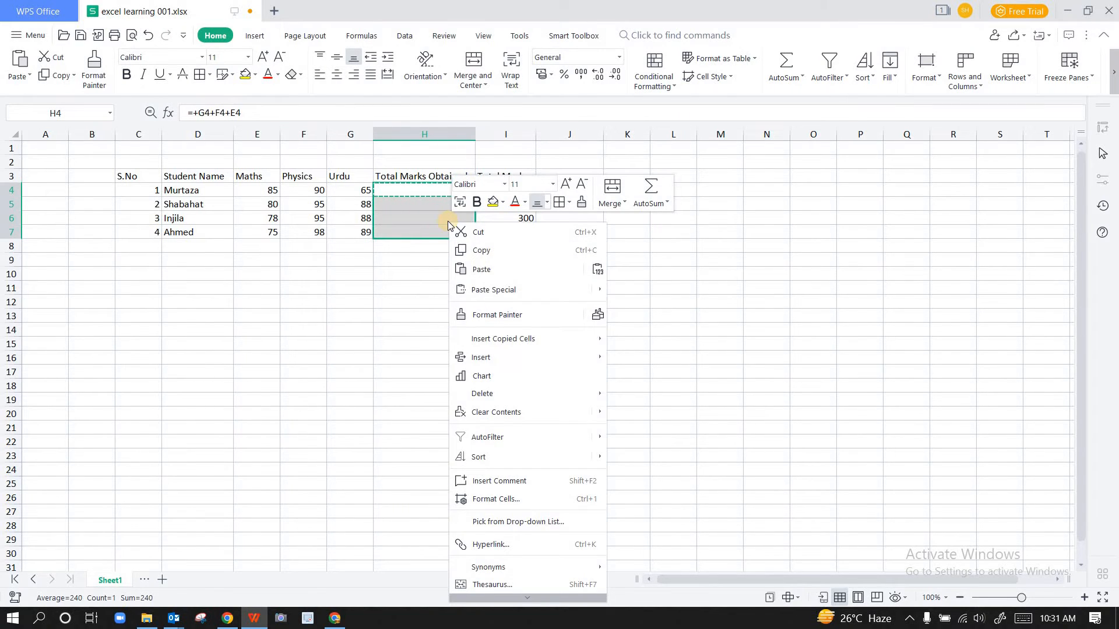
click(473, 269)
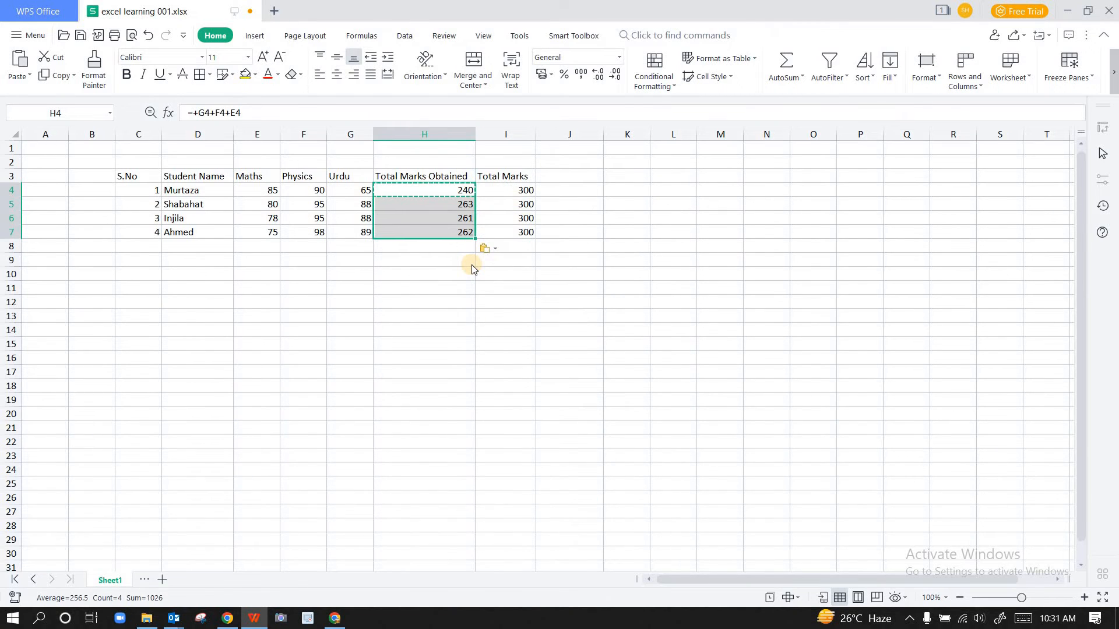
Step: Compare the addition formulas in H4:H7 to see how their cell references follow each student's row
key(Up)
key(Down)
key(Down)
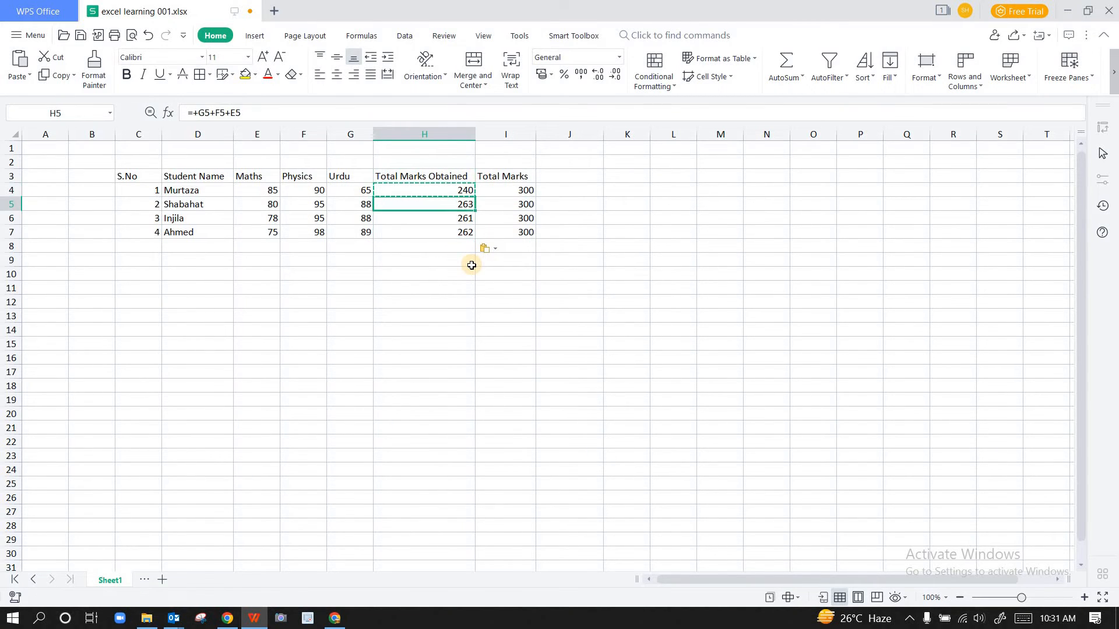
key(Down)
key(Down)
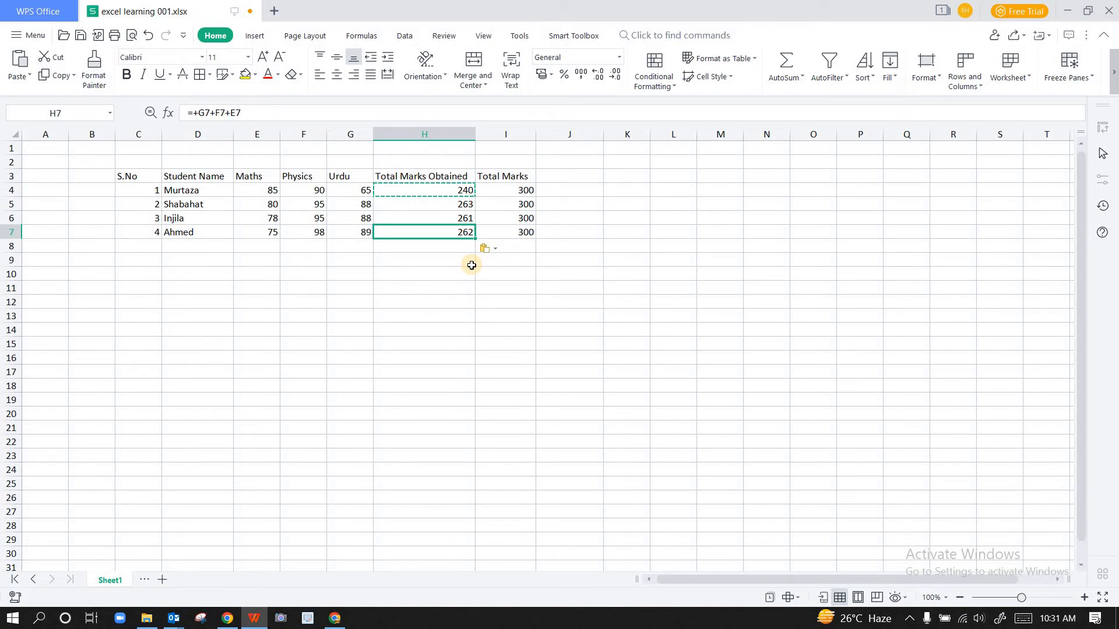
key(Up)
key(Up)
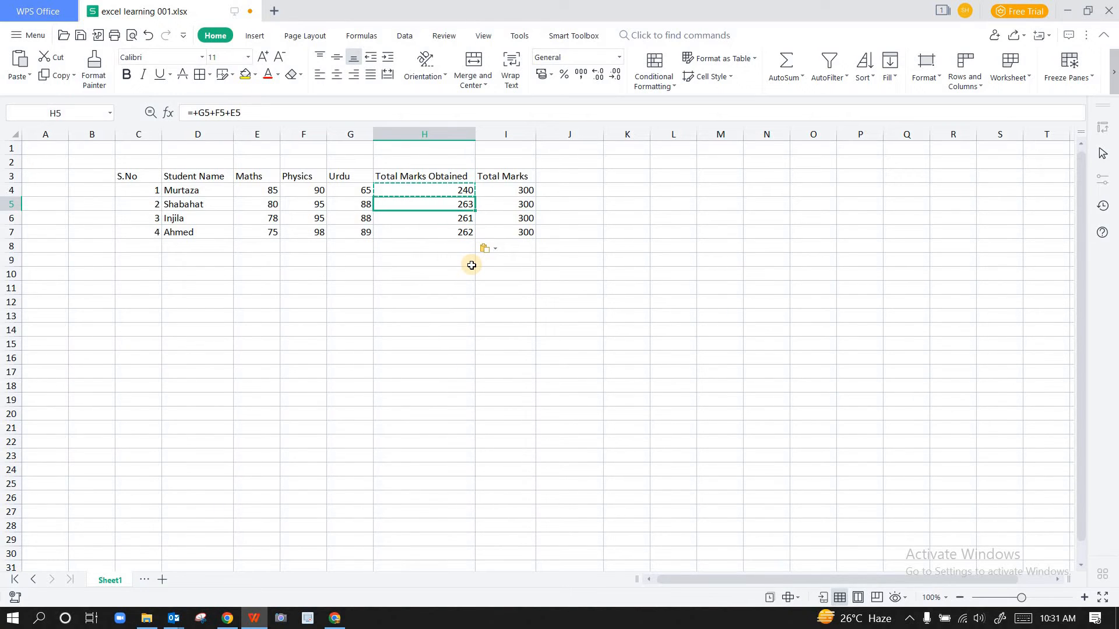
key(Up)
key(Down)
key(Down)
key(Down)
key(Down)
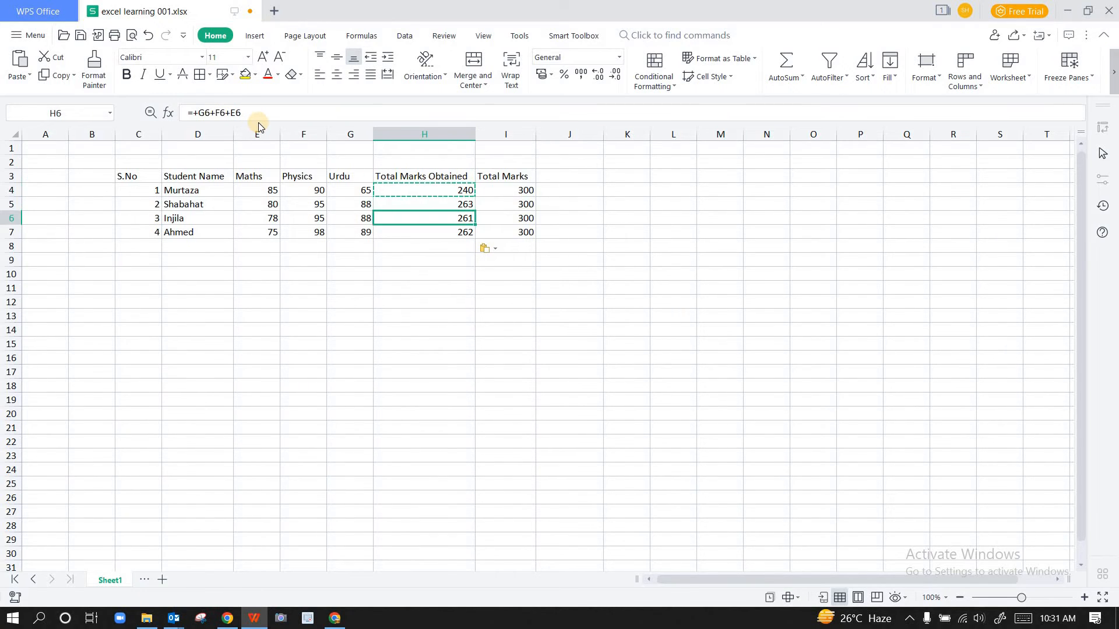
key(Up)
key(Up)
key(Up)
key(Down)
key(Down)
key(Down)
key(Up)
key(Up)
key(Up)
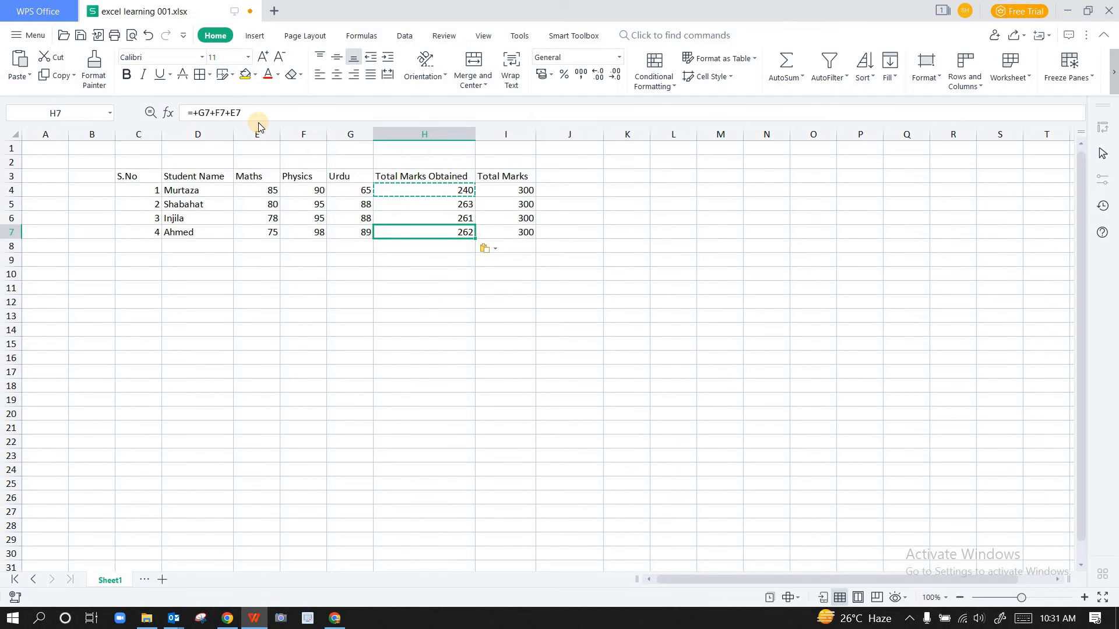
key(Up)
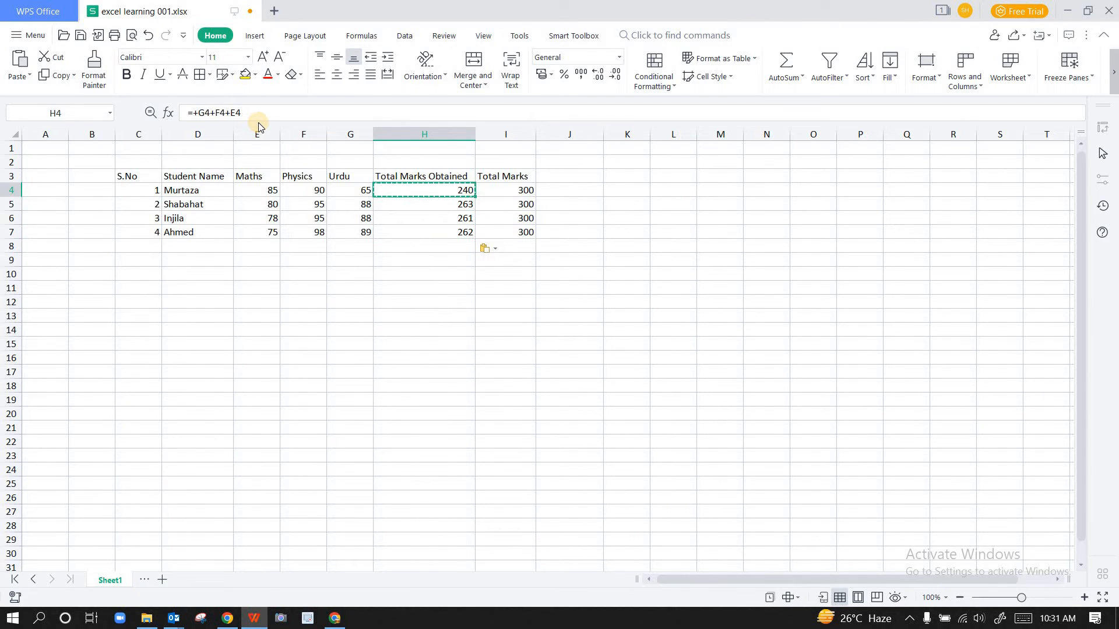
key(Down)
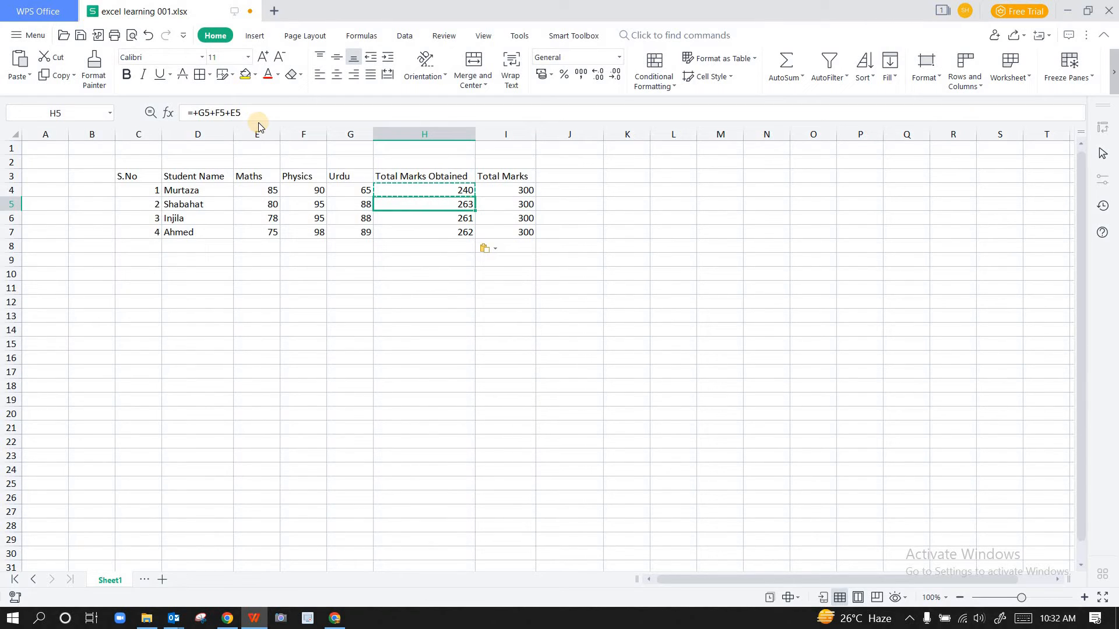
key(Down)
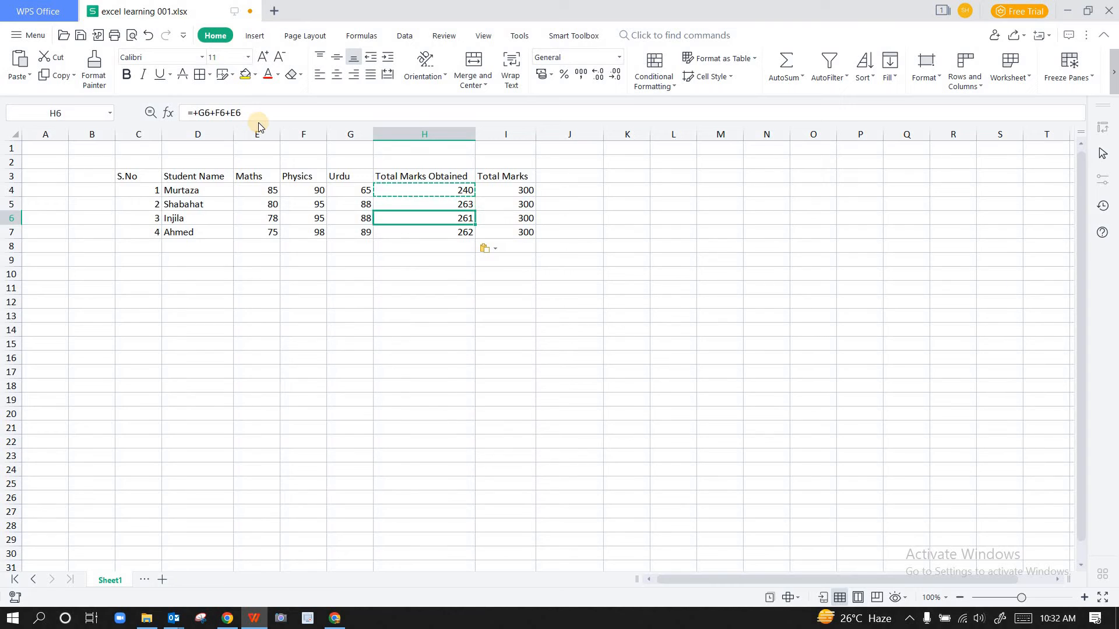
key(Down)
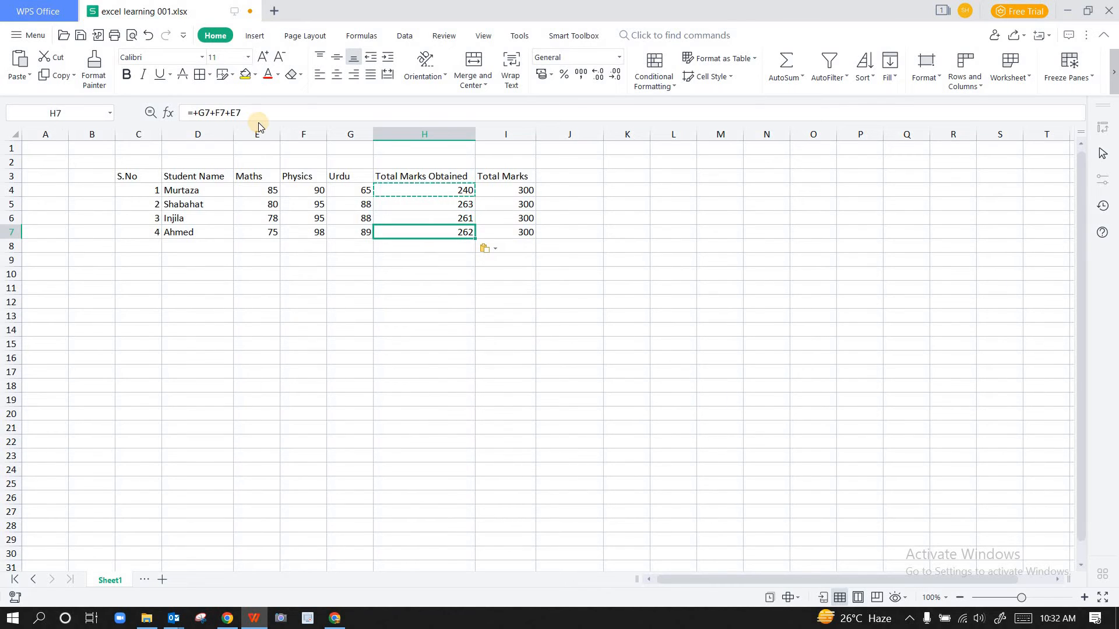
key(Up)
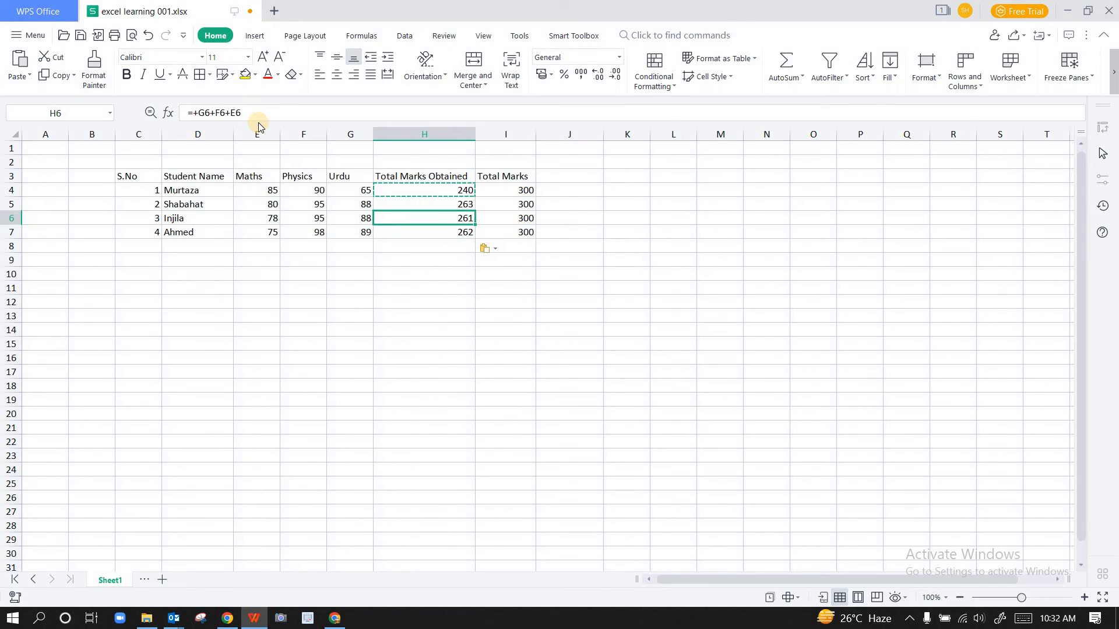
key(Down)
key(Up)
key(Up)
key(Up)
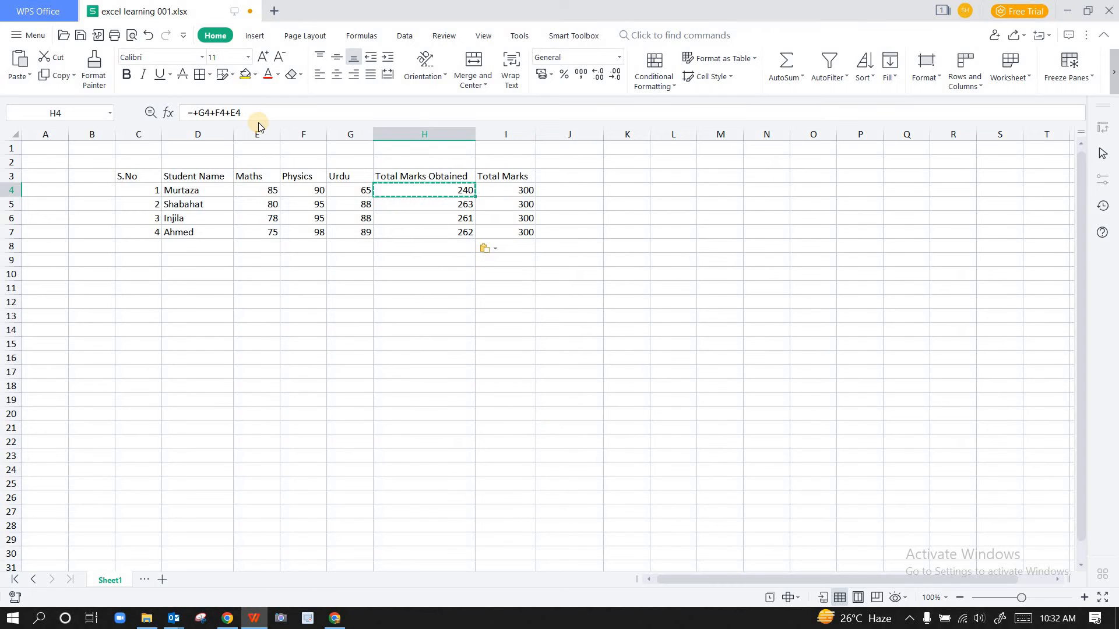
Step: Clear the addition formulas from the Total Marks Obtained cells H4:H7
key(Left)
key(Left)
key(Right)
key(Right)
key(shift+Down)
key(shift+Down)
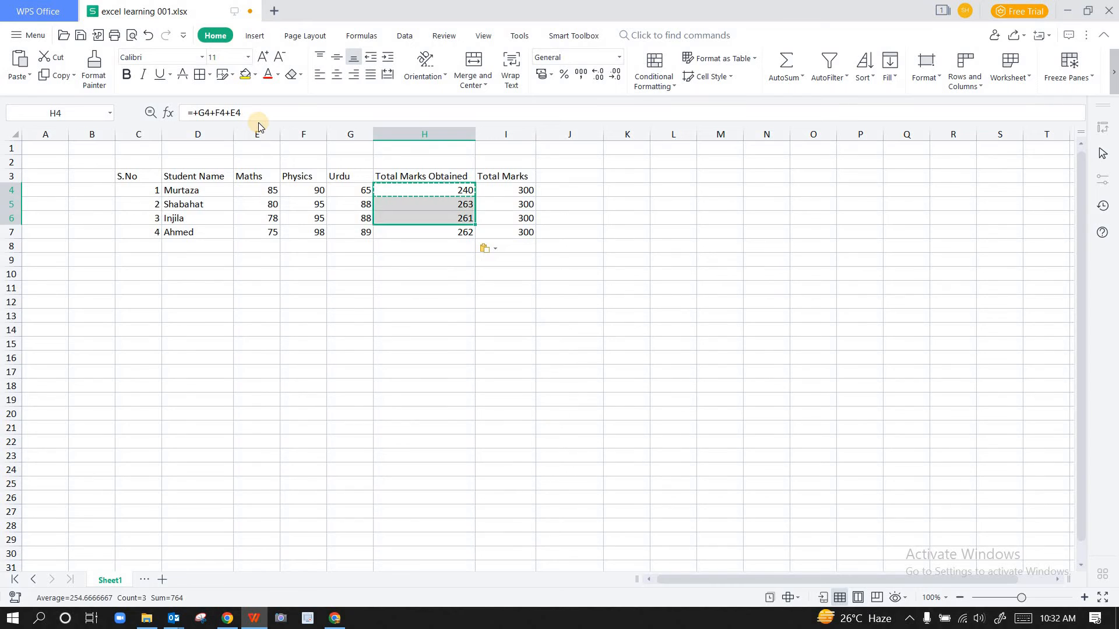
key(shift+Down)
key(Delete)
key(Up)
key(Down)
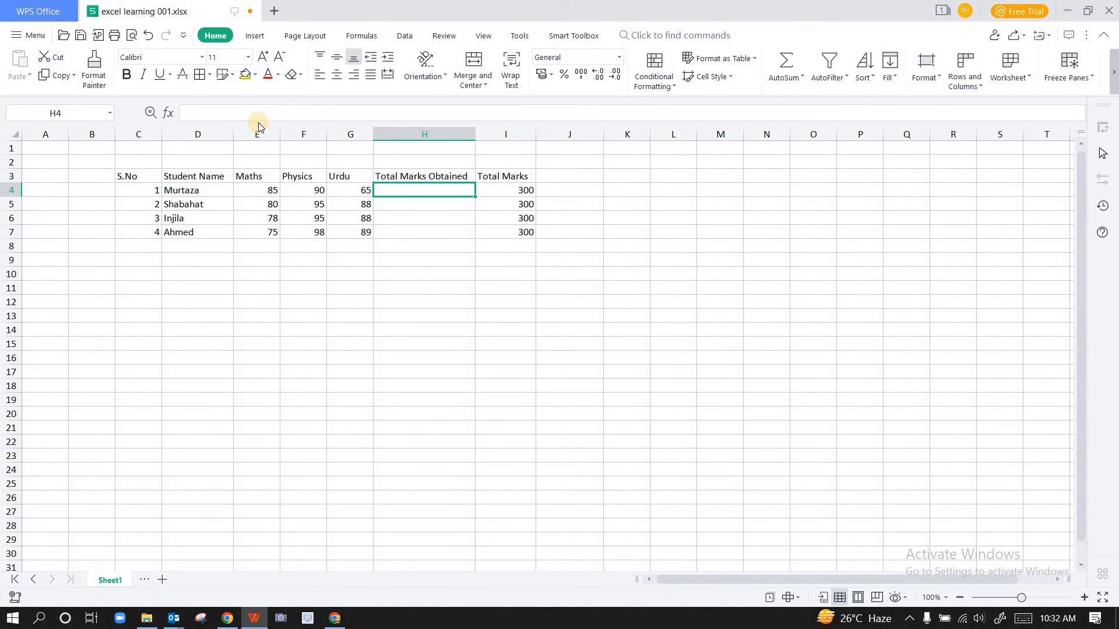
Step: Enter the formula =sum(G4:e4) in H4 to total the first student's three subject marks
text(=)
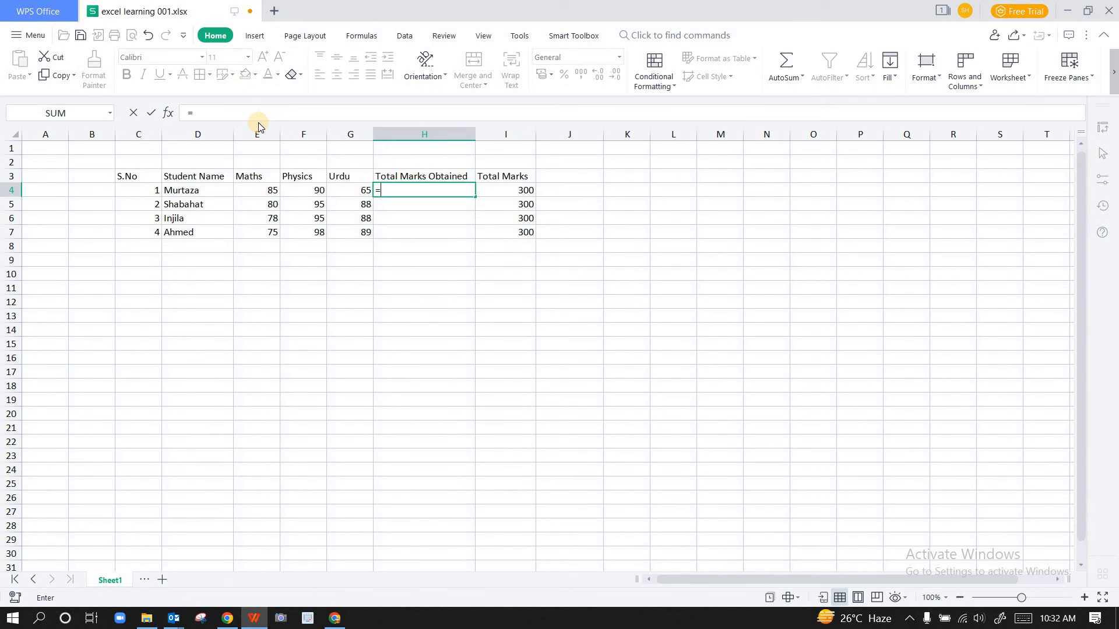
text(sum)
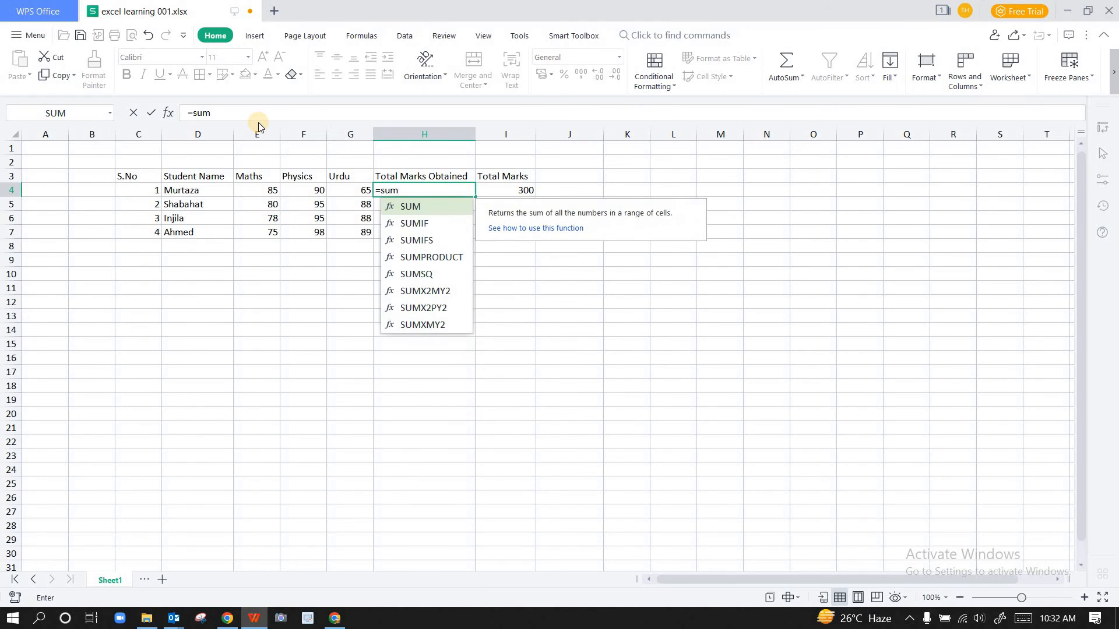
text(()
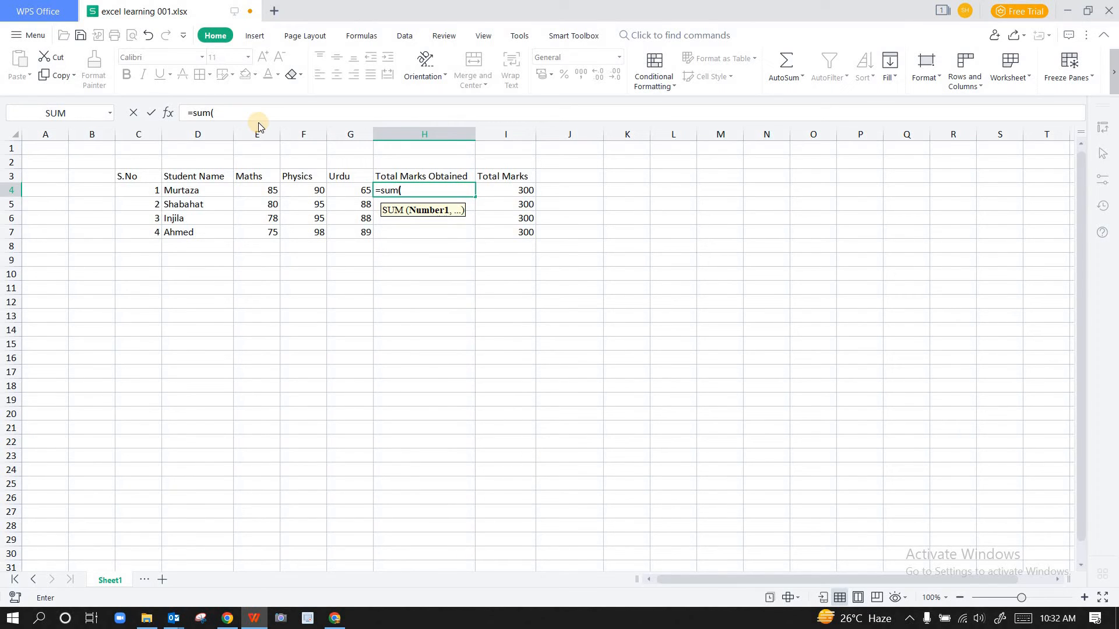
key(Left)
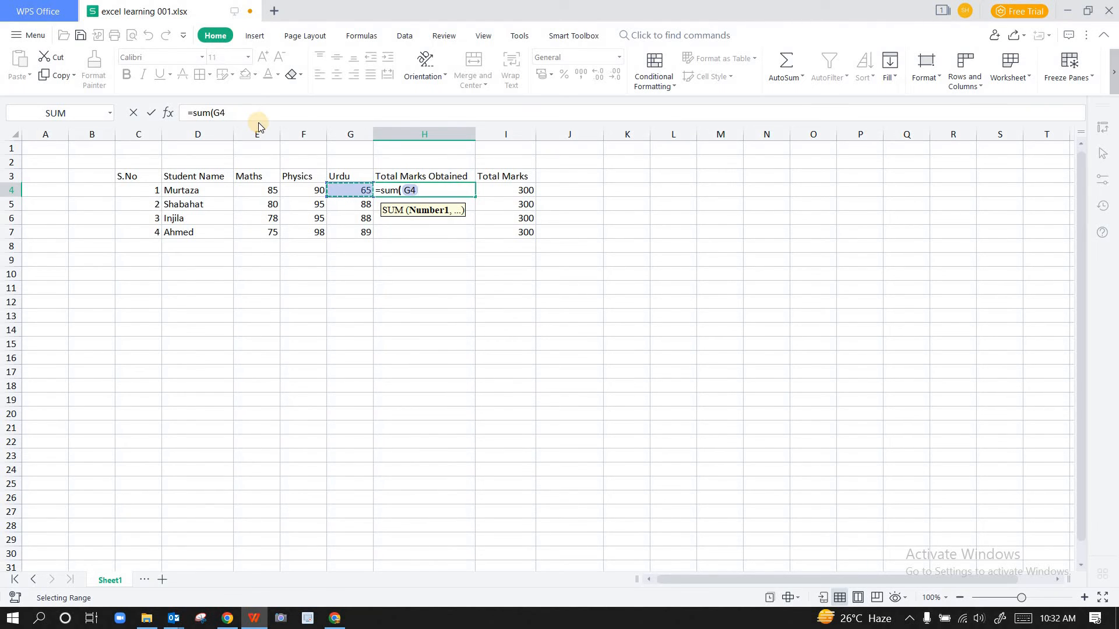
text(:e)
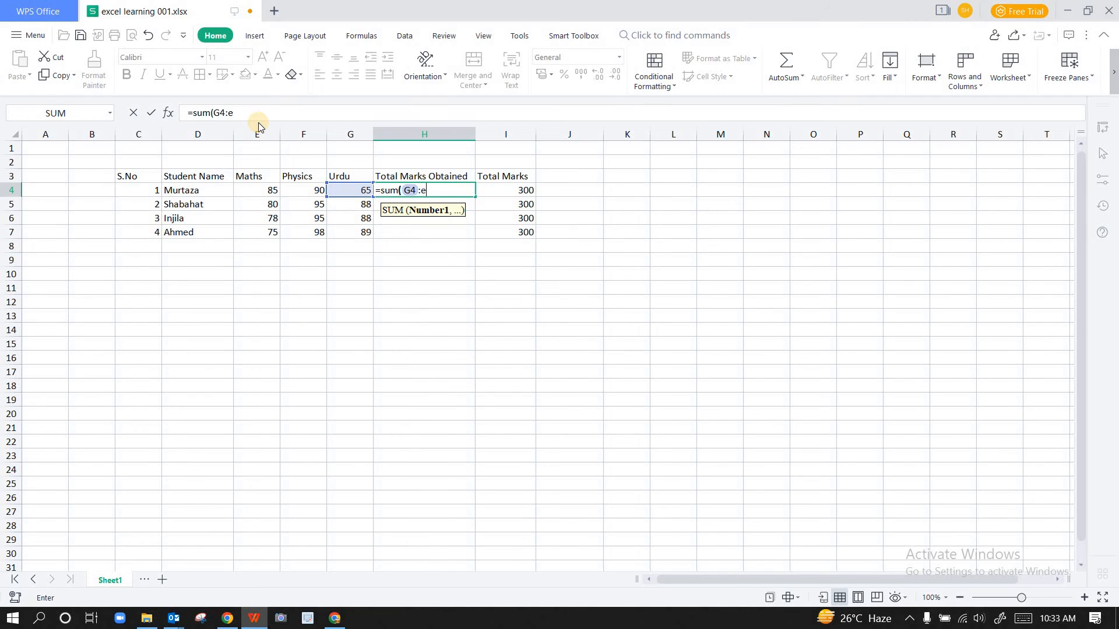
text(4)
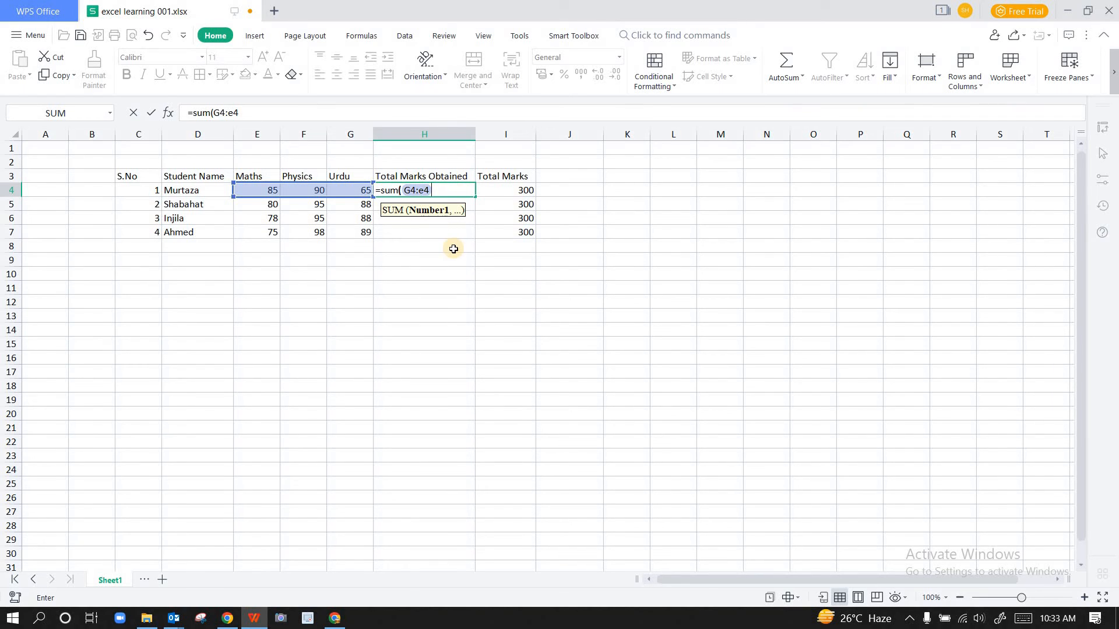
text())
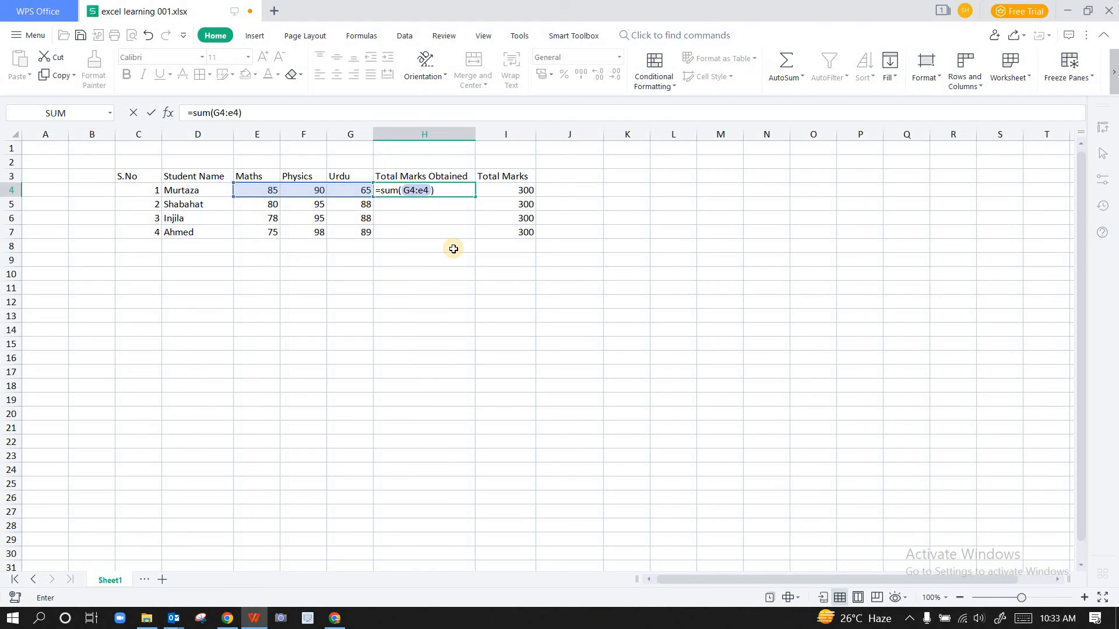
key(Return)
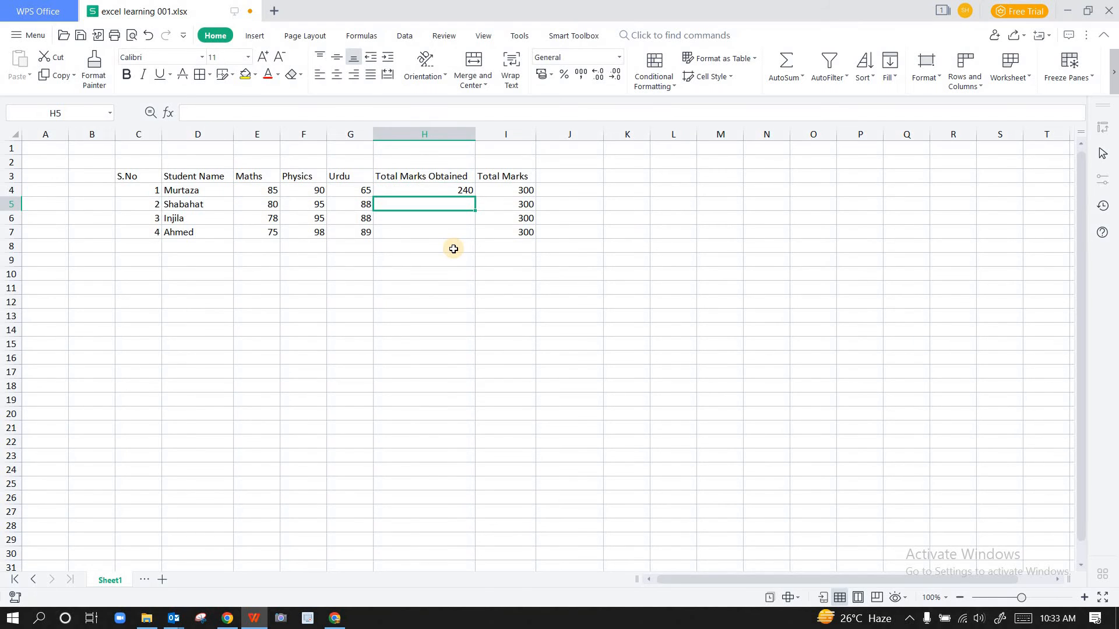
Step: Copy the SUM formula from H4 and paste it over H4:H7 to total every student's marks
key(Up)
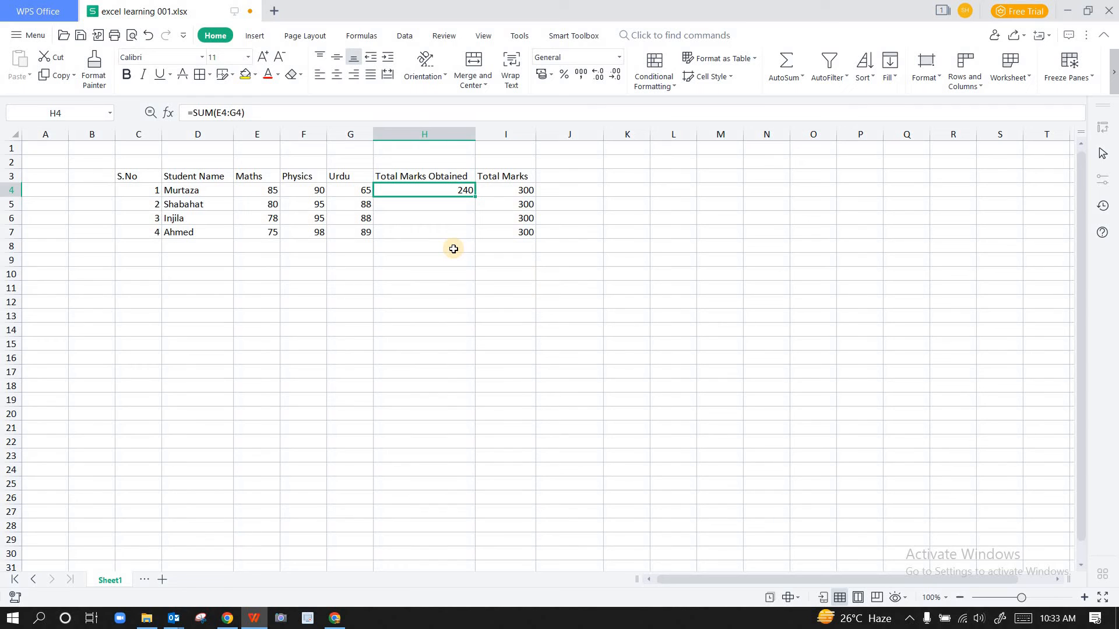
right_click(457, 191)
click(415, 224)
click(433, 187)
key(ctrl+c)
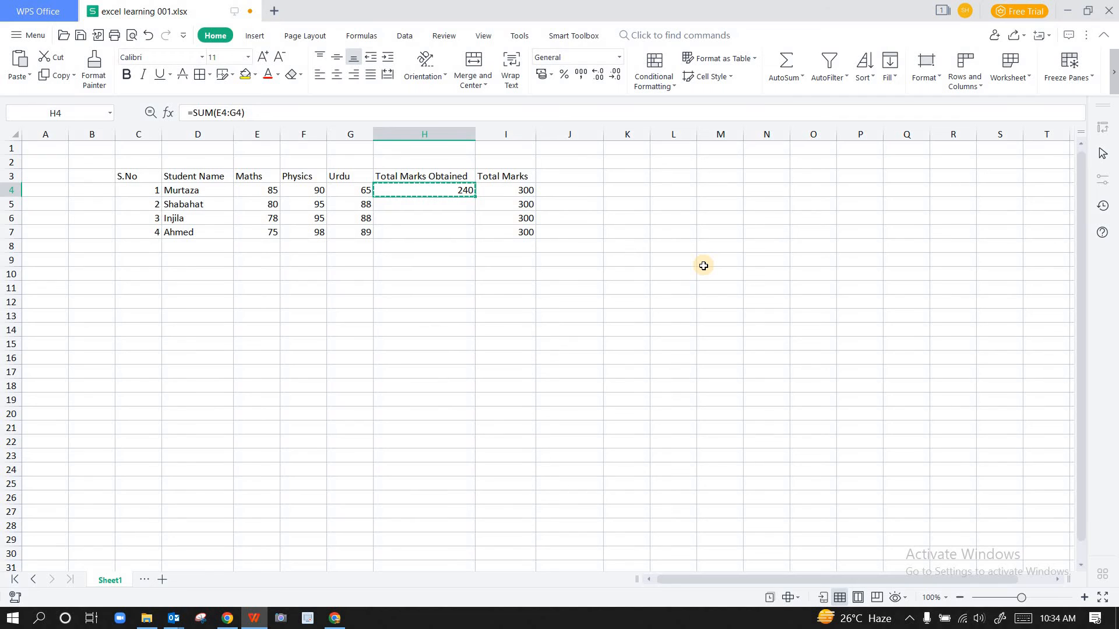
key(shift+Down)
key(shift+Down)
key(shift+Down)
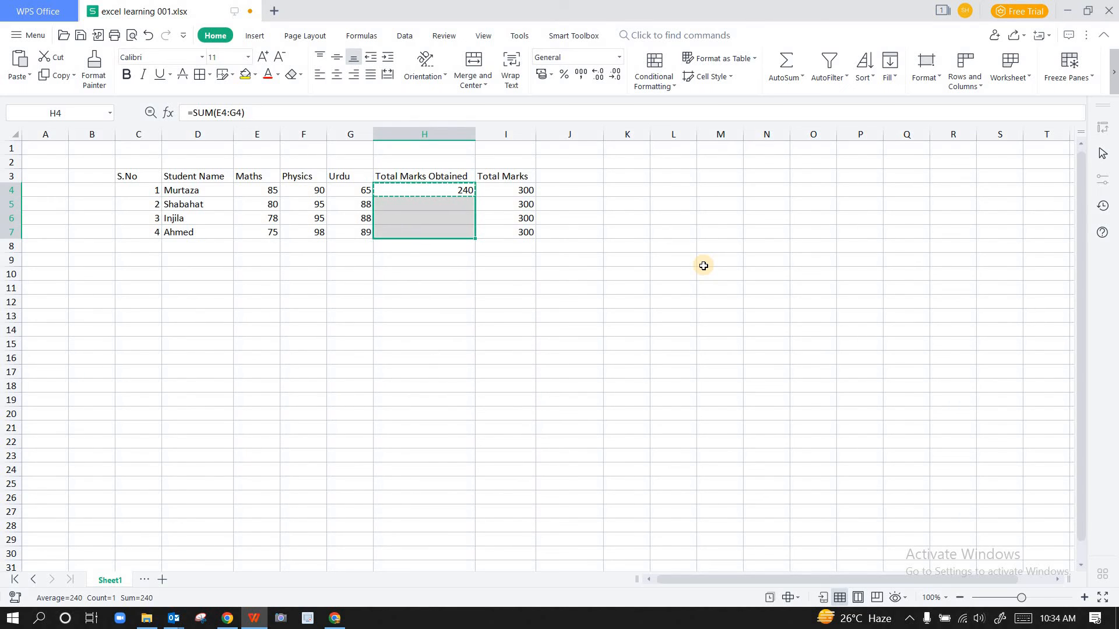
key(ctrl+v)
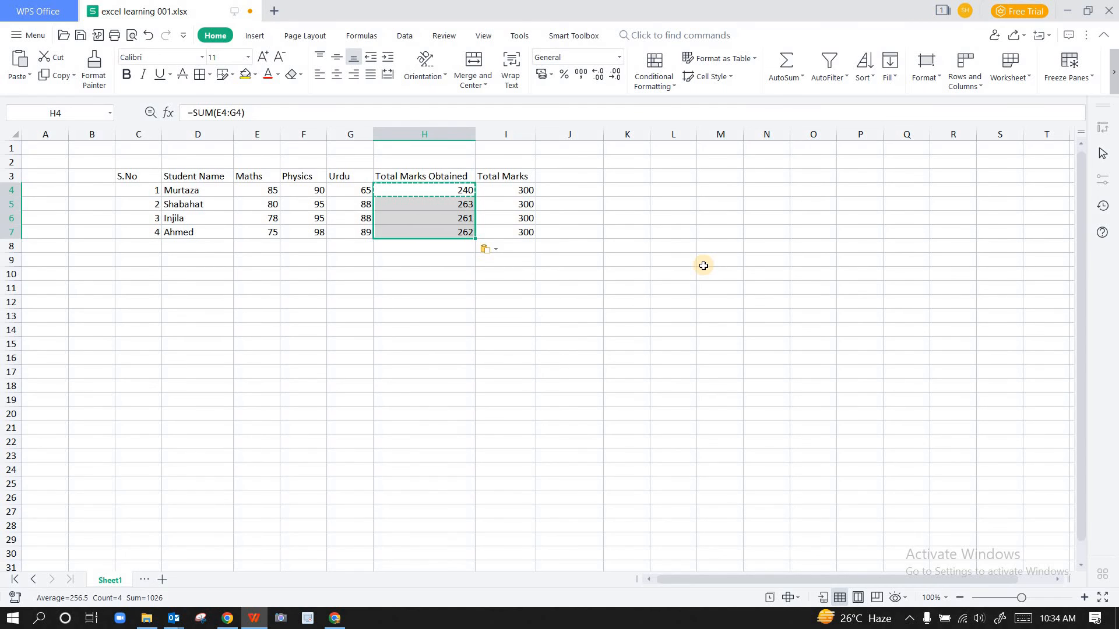
Step: Examine the first two students' rows, from the student name across the subject marks to Total Marks
key(Left)
key(Left)
key(Left)
key(Left)
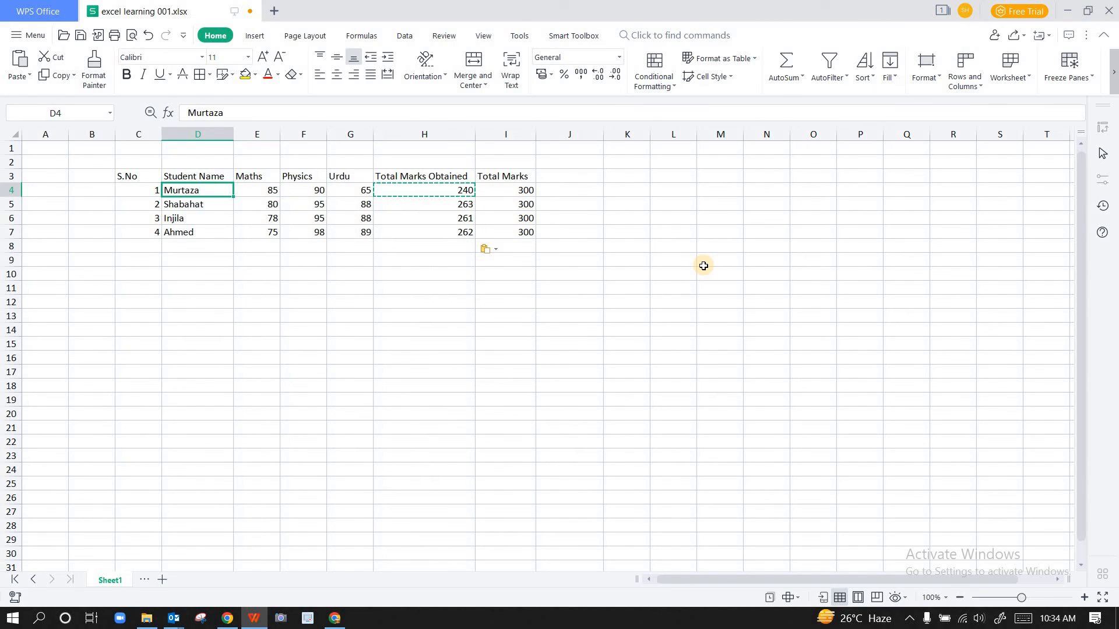
key(Down)
key(Right)
key(Right)
key(Right)
key(Right)
key(Right)
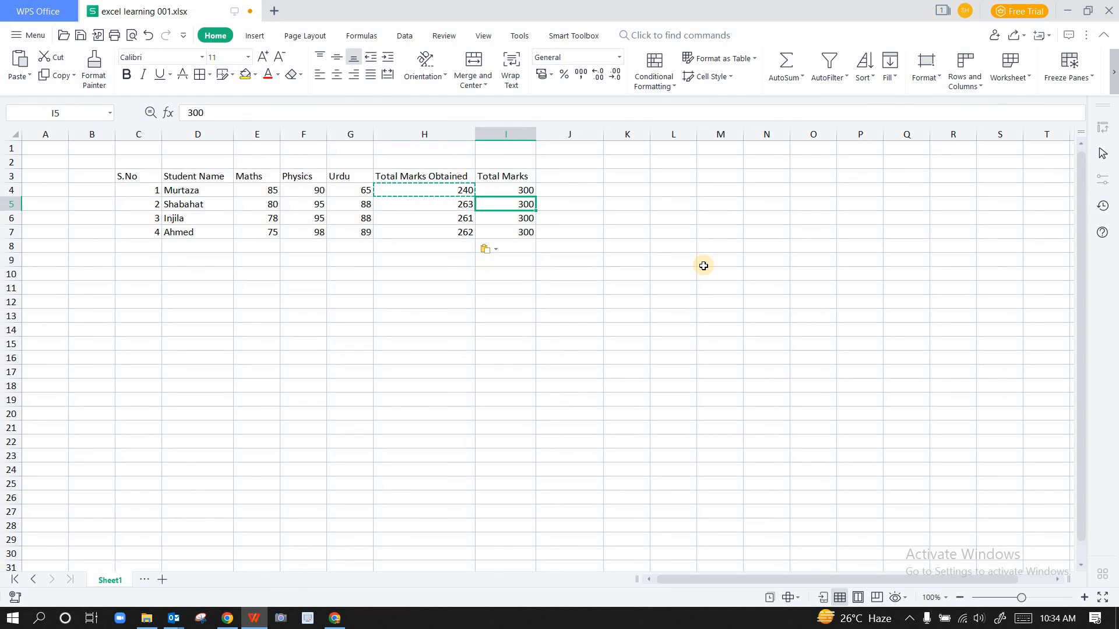
Step: Enter the formula +I4-H4 in J4 to subtract the obtained marks from the total marks, and clear the cell again
key(Up)
key(Right)
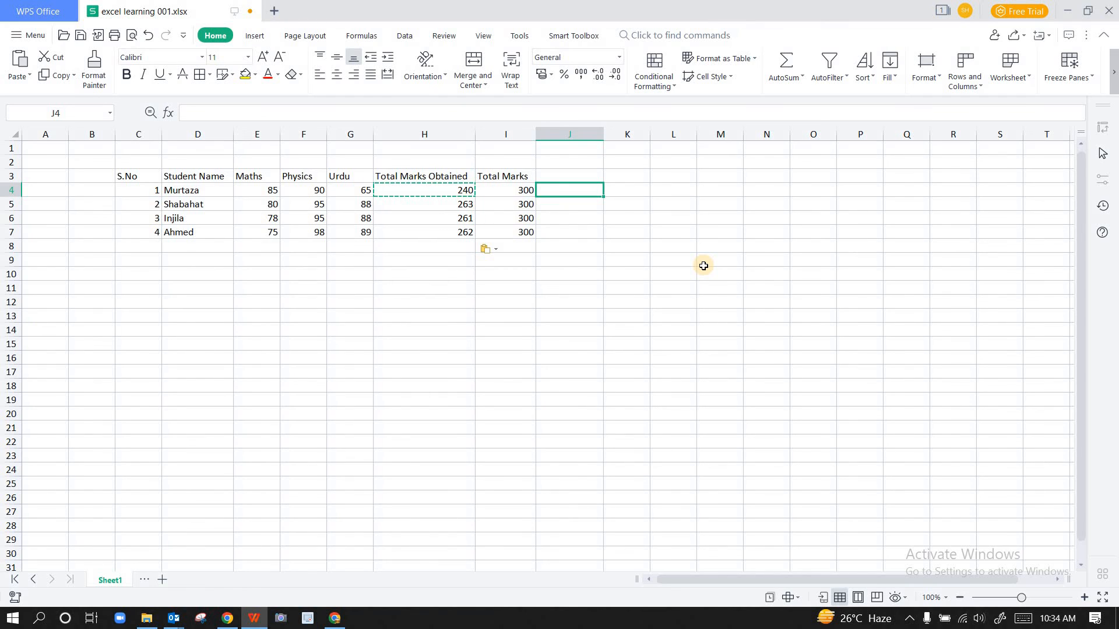
text(+)
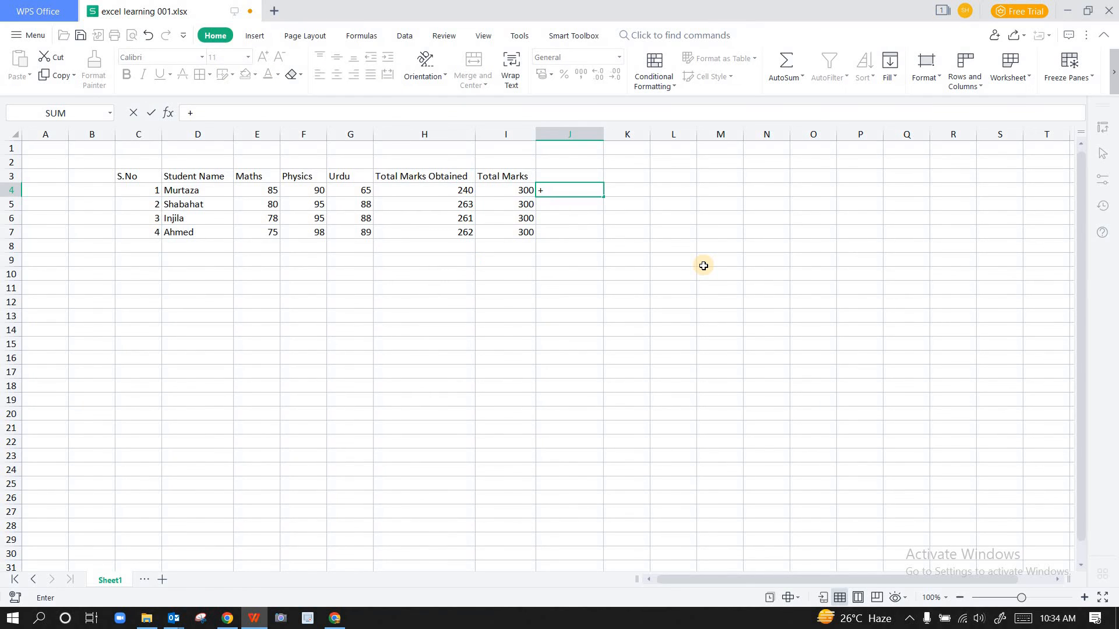
key(Left)
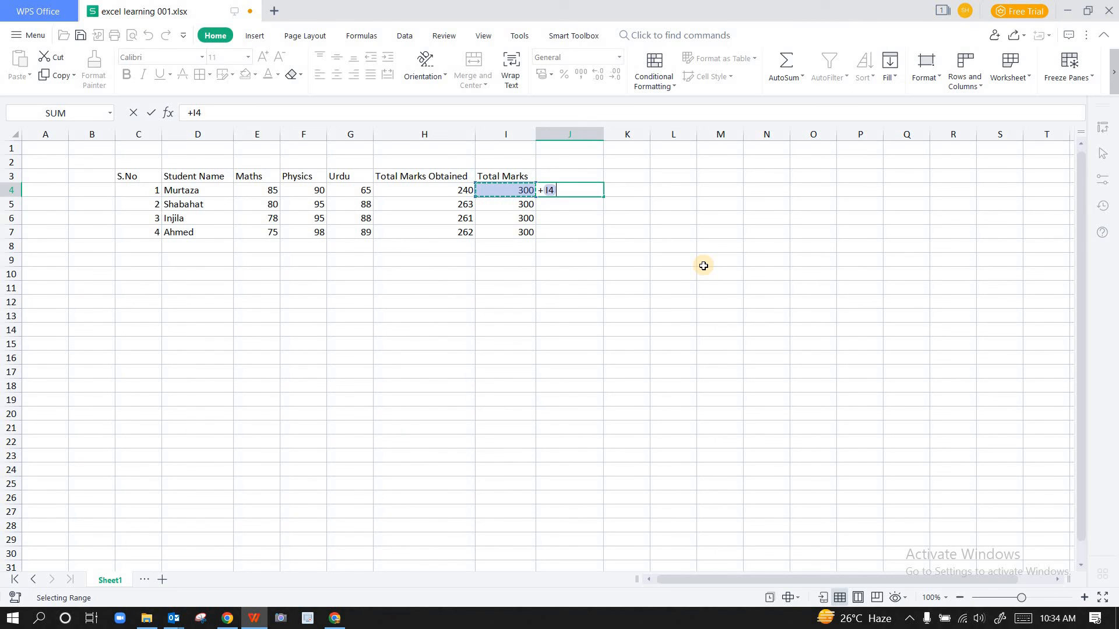
text(-)
key(Left)
key(Left)
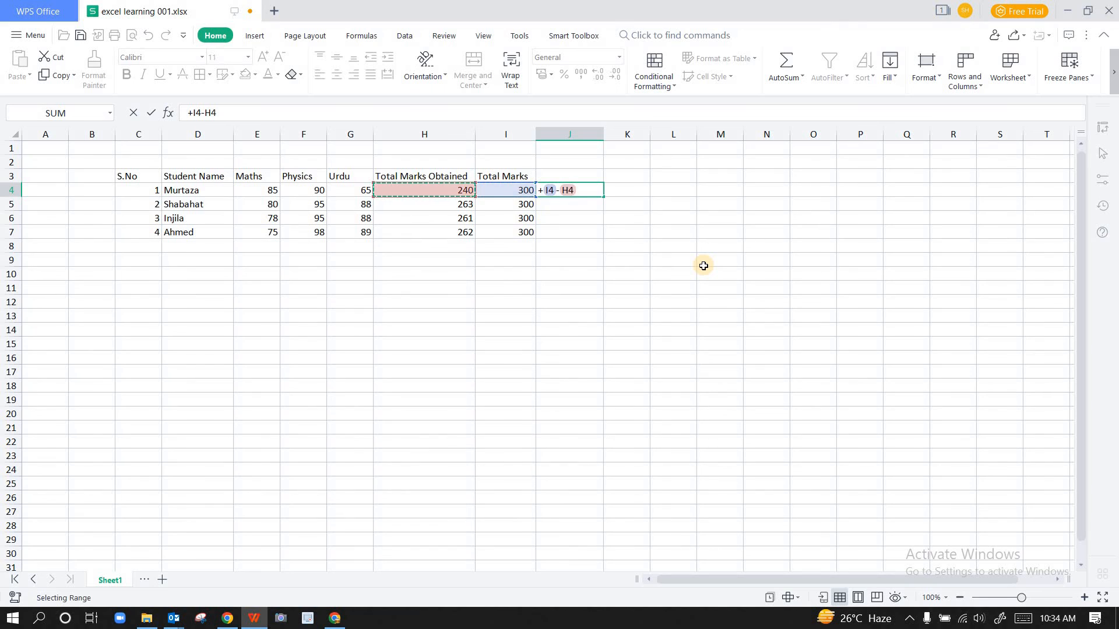
key(ctrl+Return)
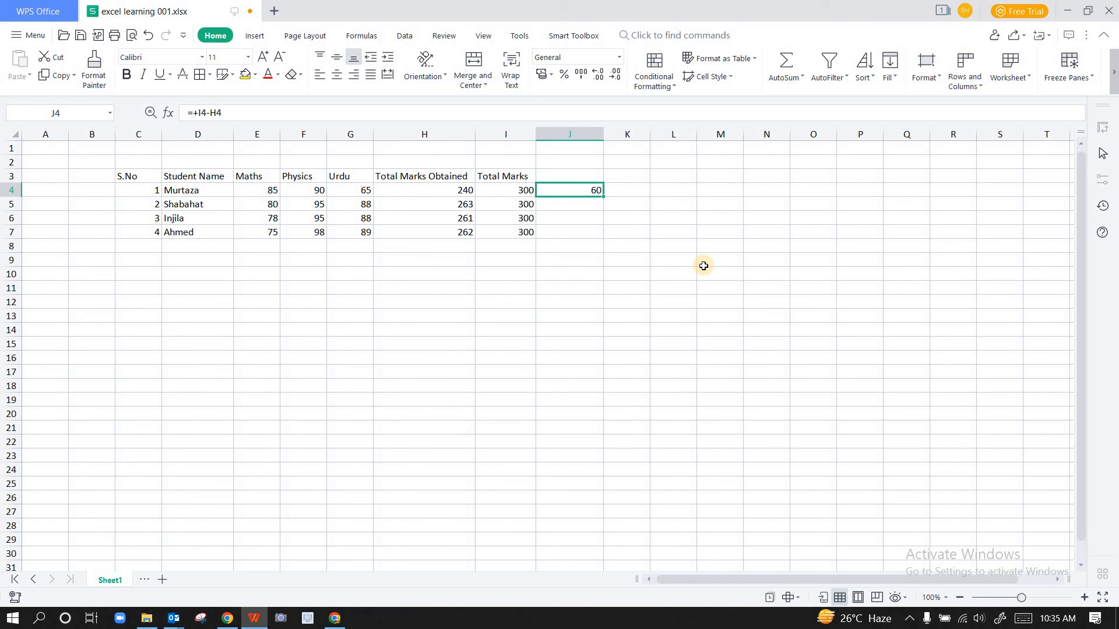
key(Delete)
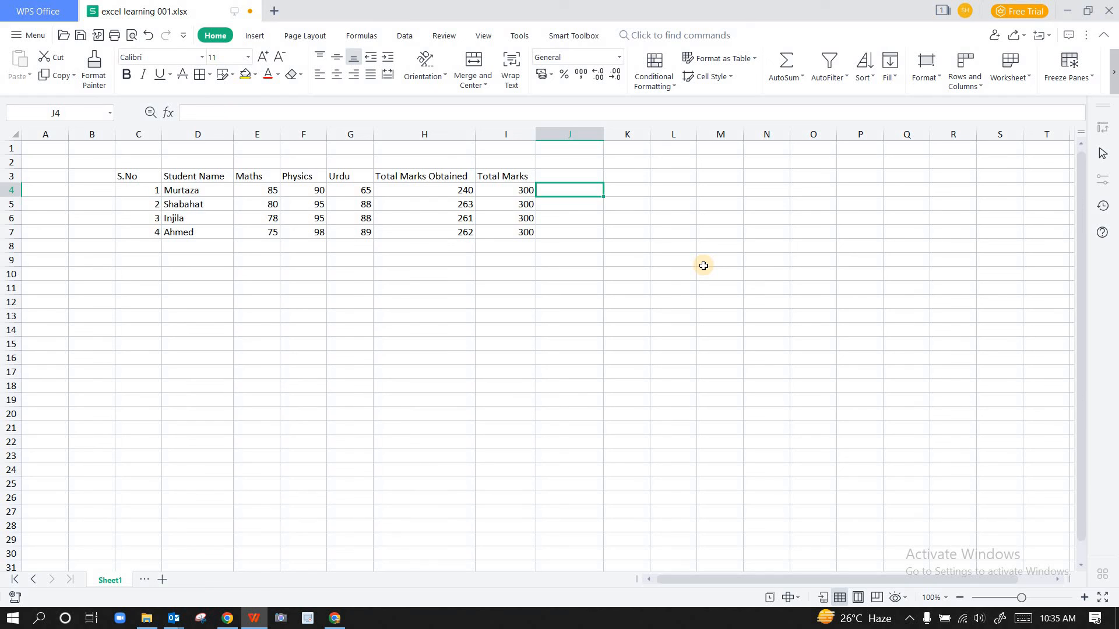